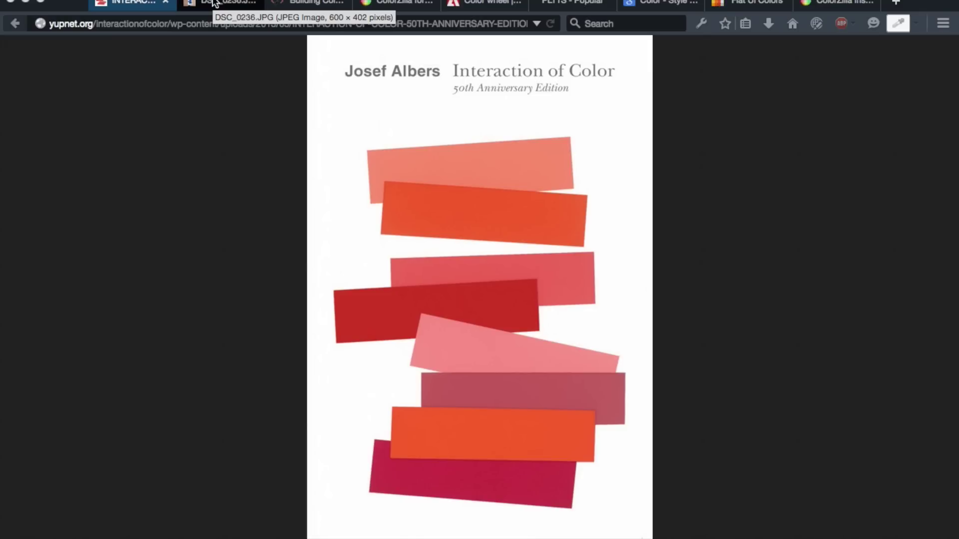
Step: View the blue book-back photo, then return to the Hack Design 'Building Color Confidence' lesson
left_click(214, 2)
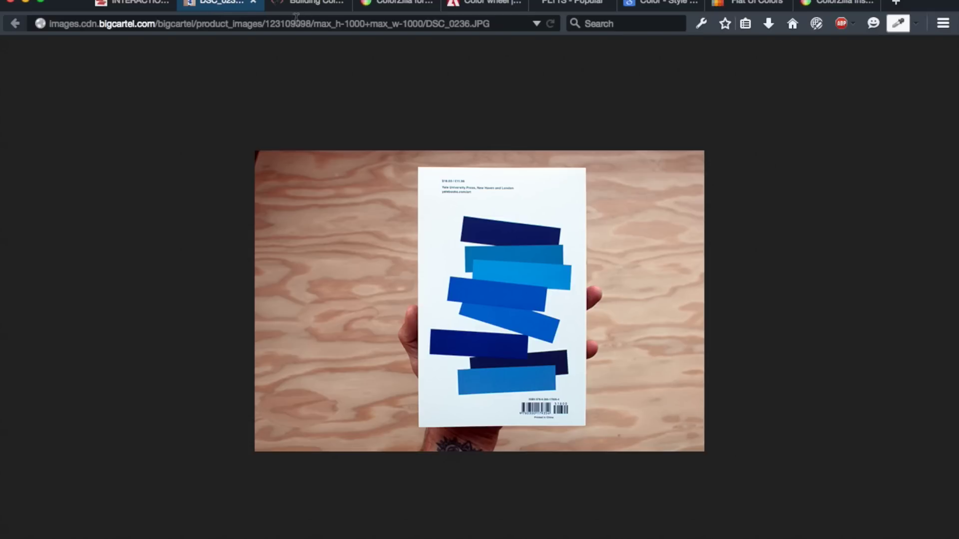
left_click(306, 5)
scroll(284, 115, "up", 15)
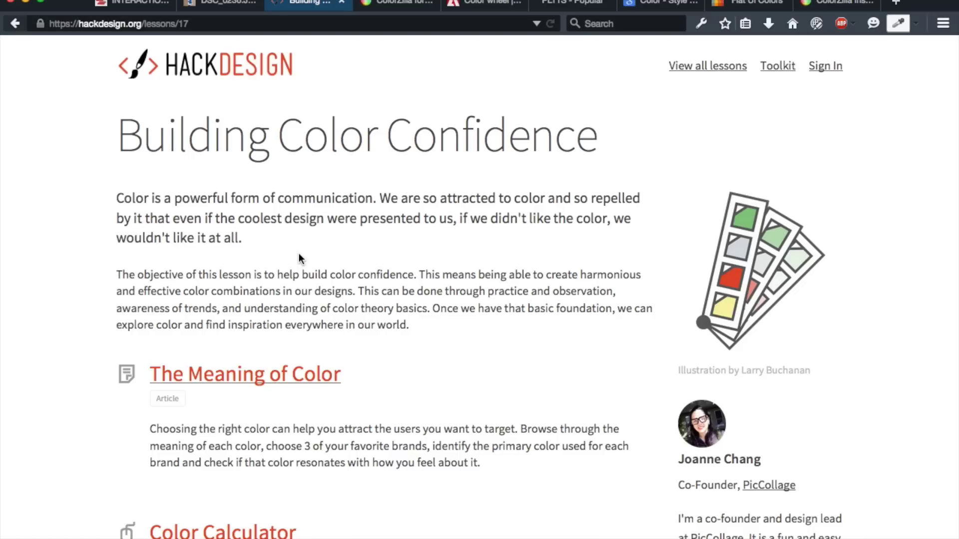
scroll(298, 253, "down", 1)
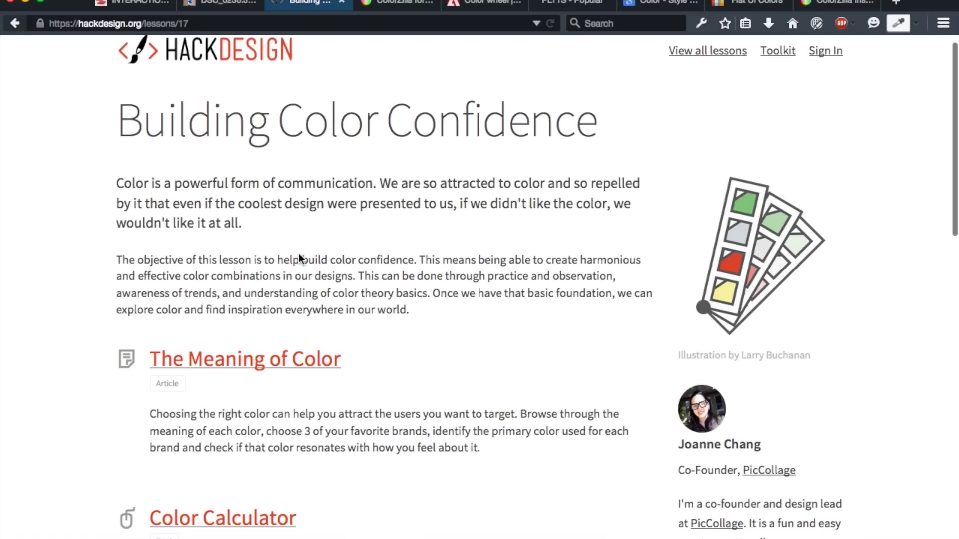
scroll(299, 253, "down", 2)
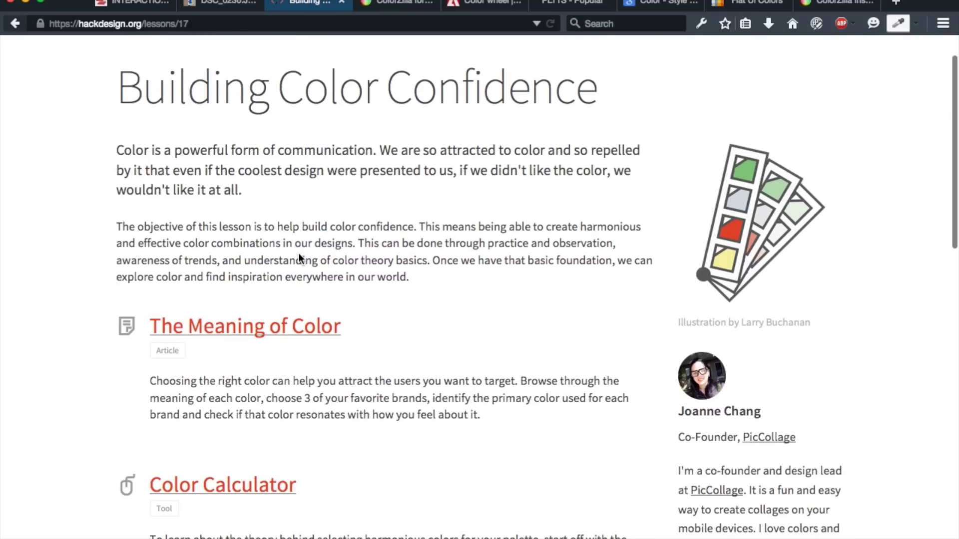
scroll(298, 254, "down", 5)
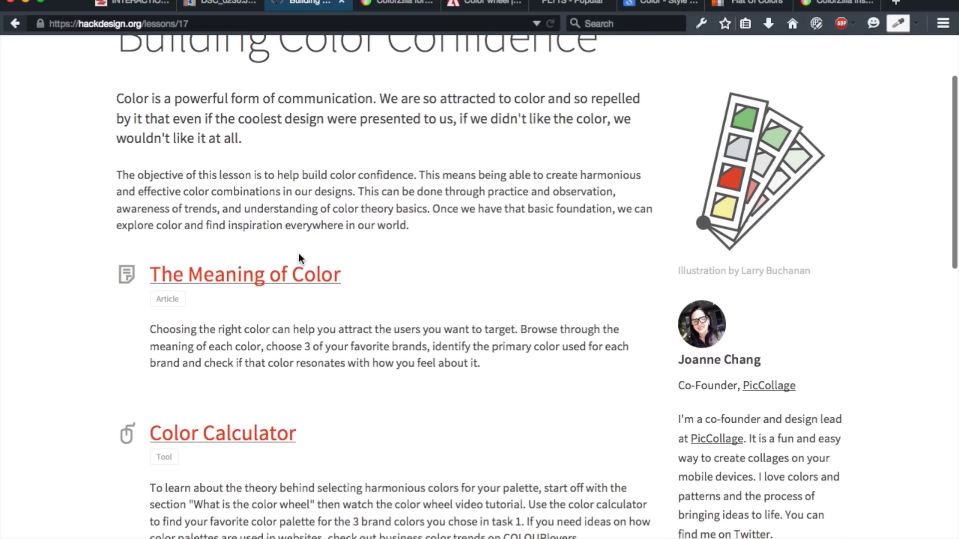
scroll(298, 255, "down", 8)
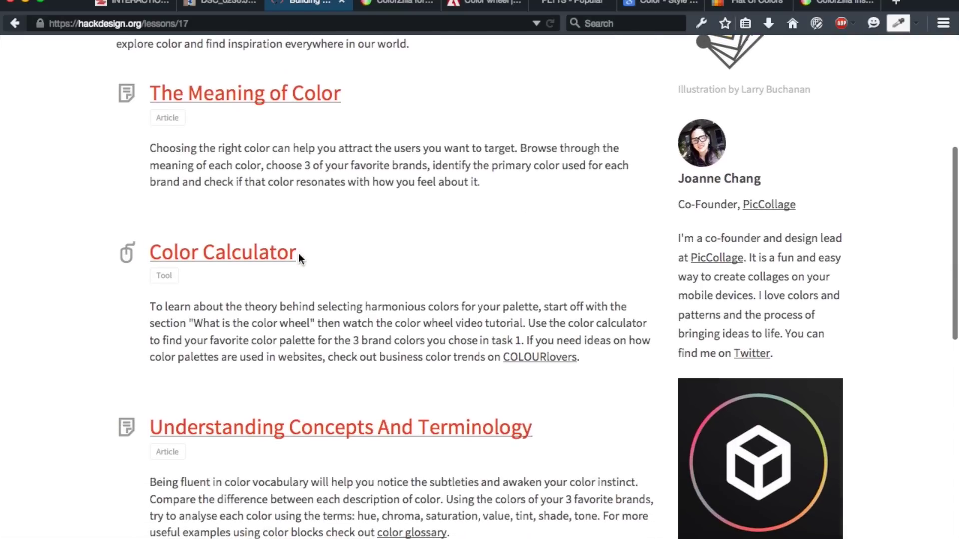
scroll(299, 257, "down", 8)
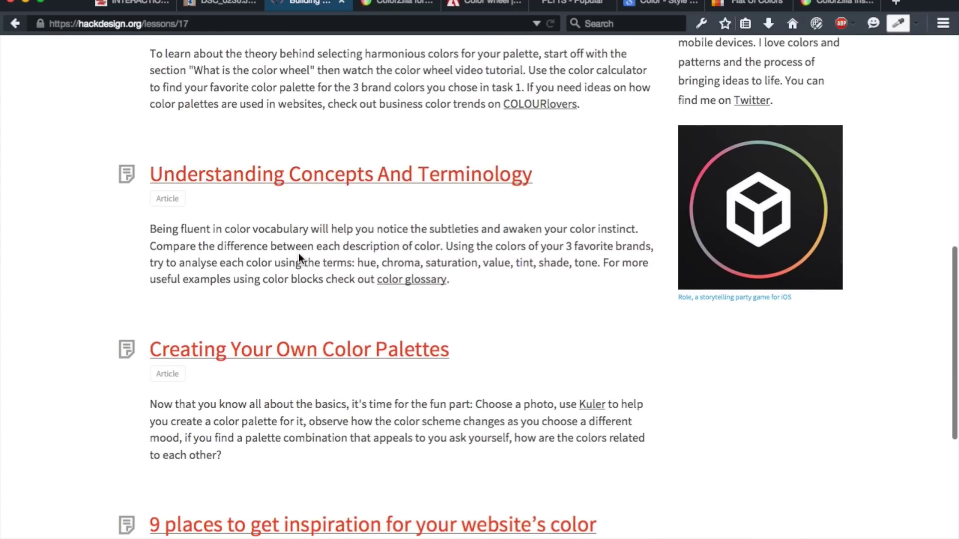
scroll(299, 255, "down", 1)
scroll(298, 254, "down", 3)
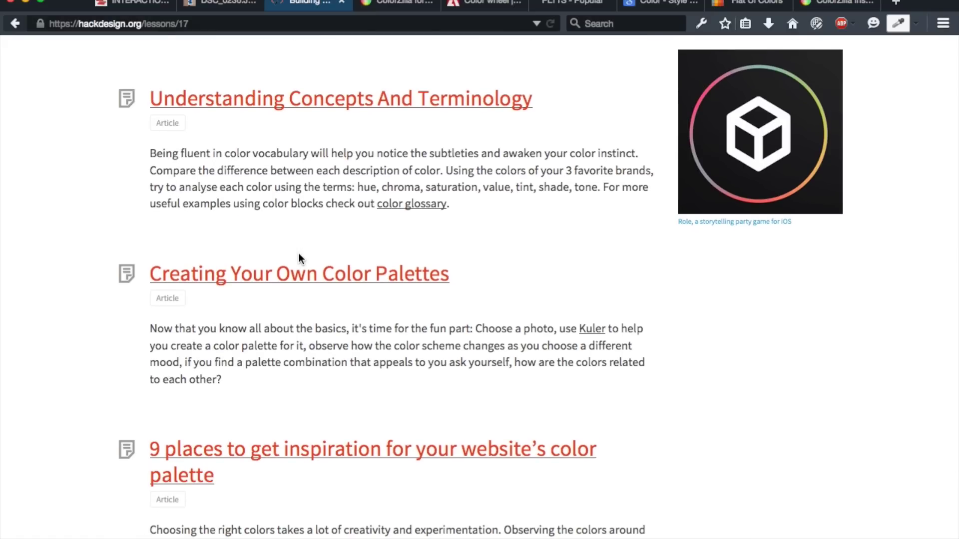
scroll(298, 255, "down", 8)
scroll(298, 255, "down", 2)
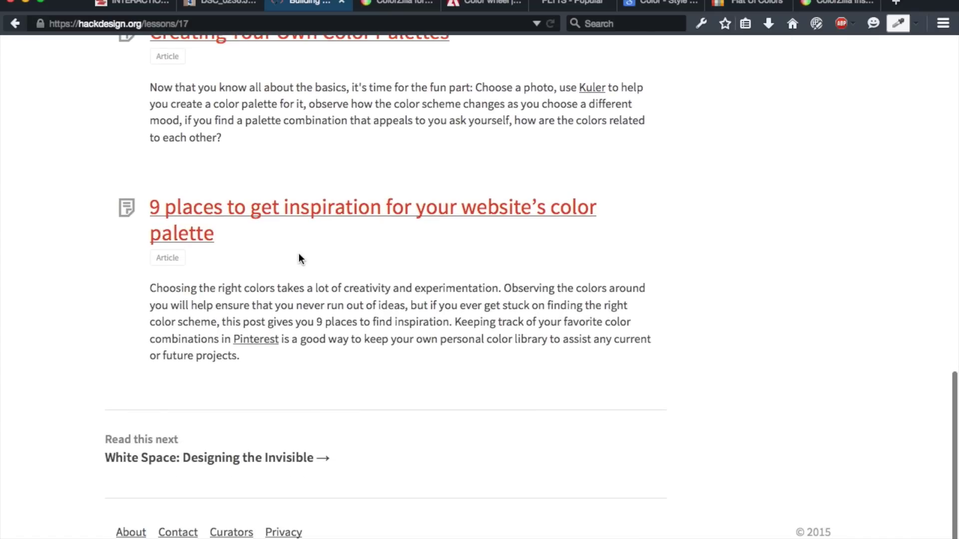
scroll(298, 256, "up", 10)
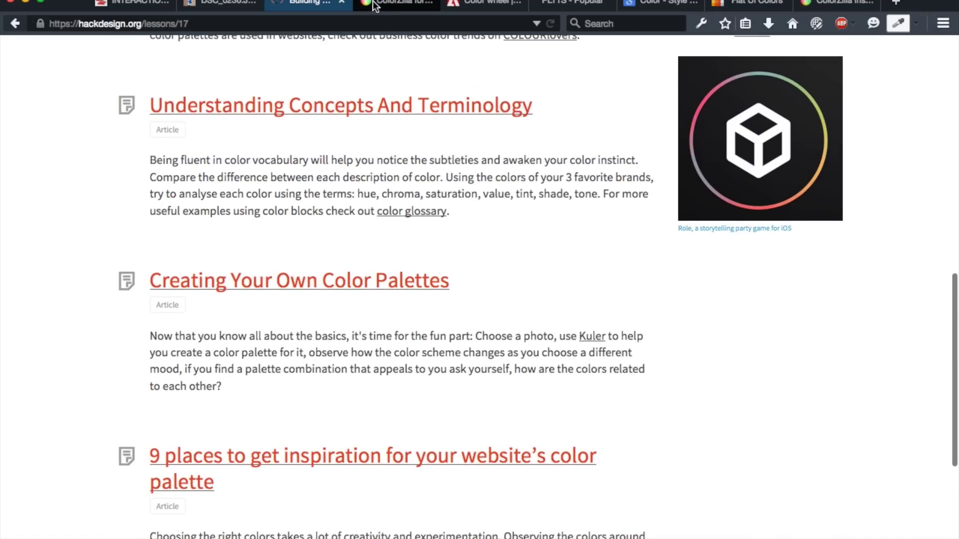
Step: On the ColorZilla add-on page, sample a colour from the logo's colour wheel with the eyedropper
left_click(385, 5)
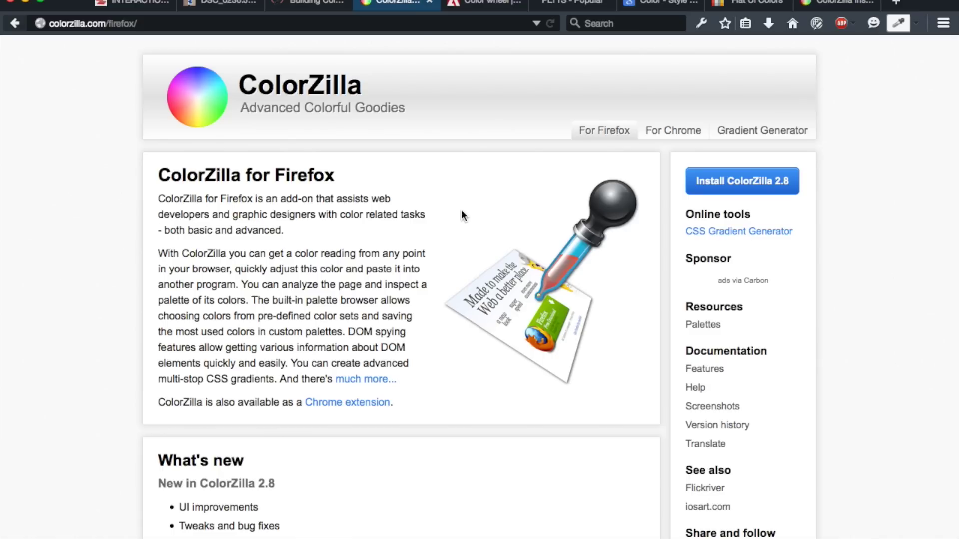
left_click(899, 27)
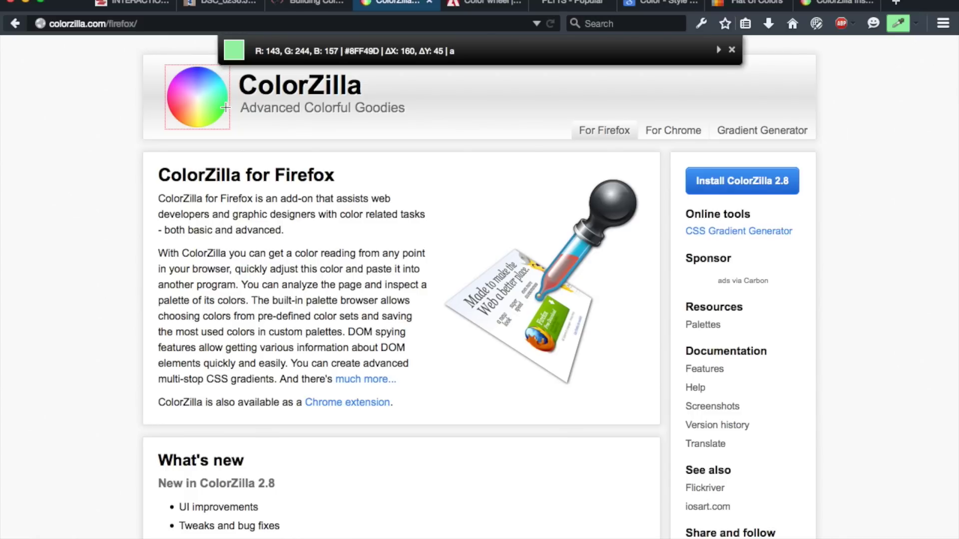
left_click(202, 123)
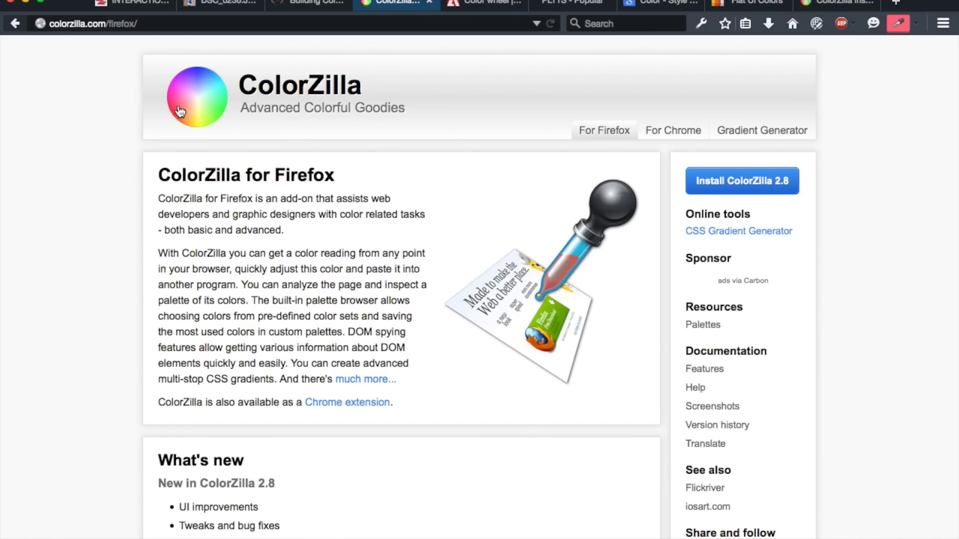
Step: On the Adobe Color wheel, change the red middle swatch's hex to 11CCEE
left_click(482, 6)
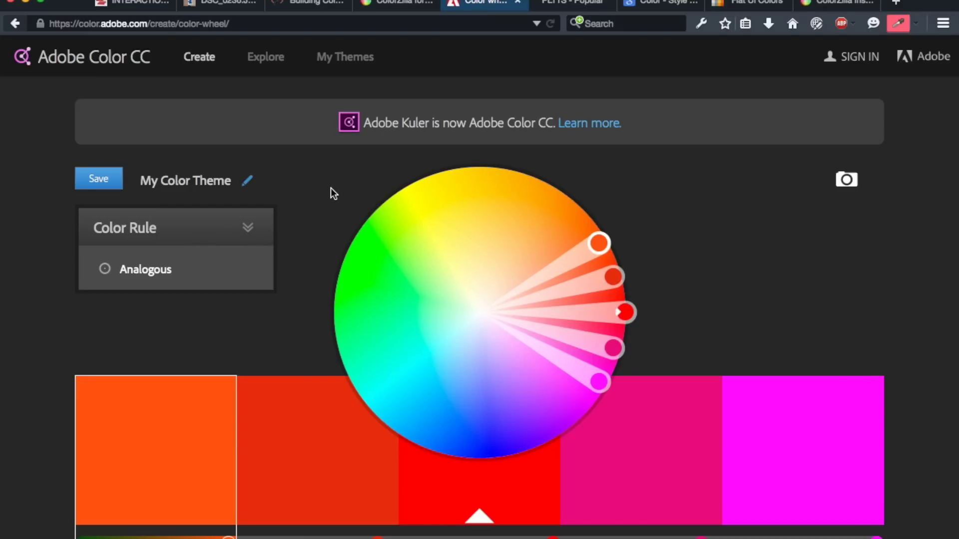
scroll(330, 187, "down", 3)
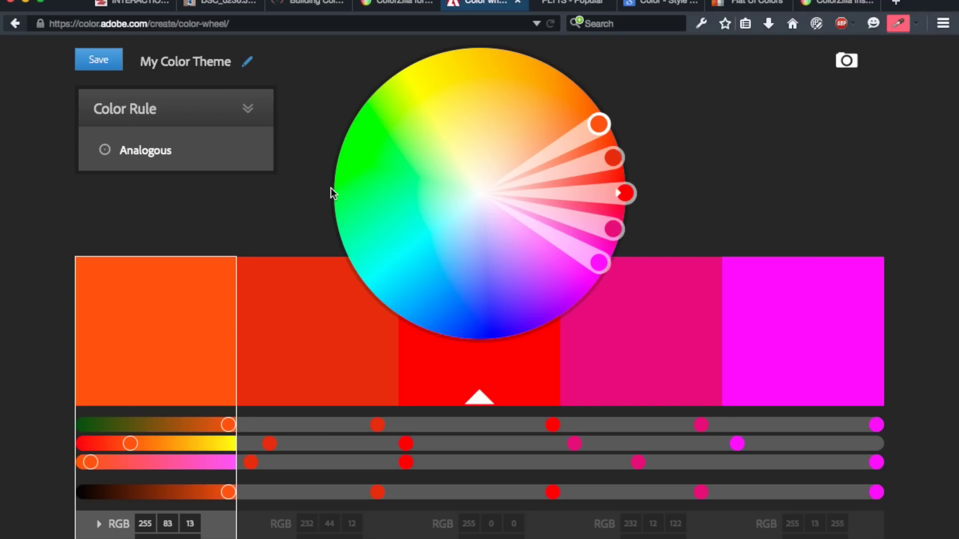
scroll(383, 255, "down", 2)
left_click(471, 461)
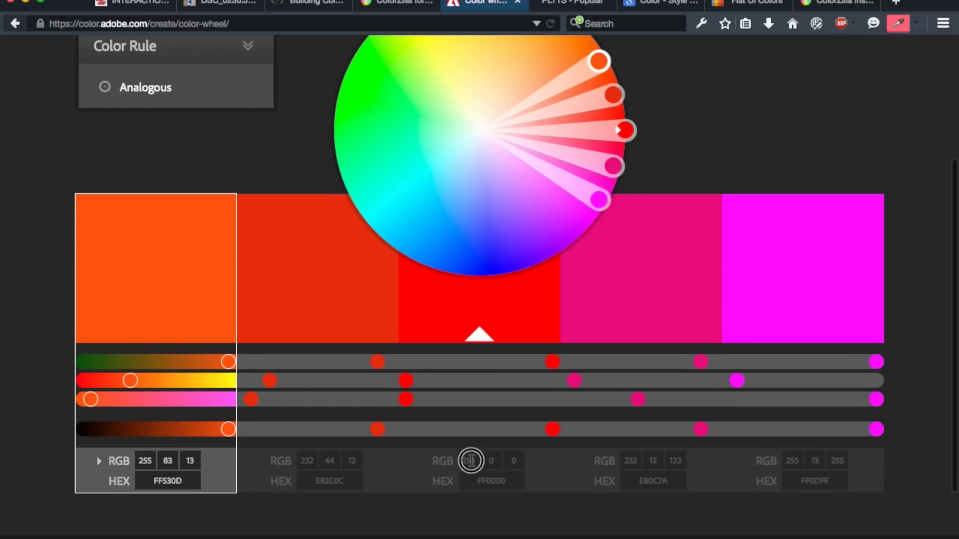
left_click(507, 479)
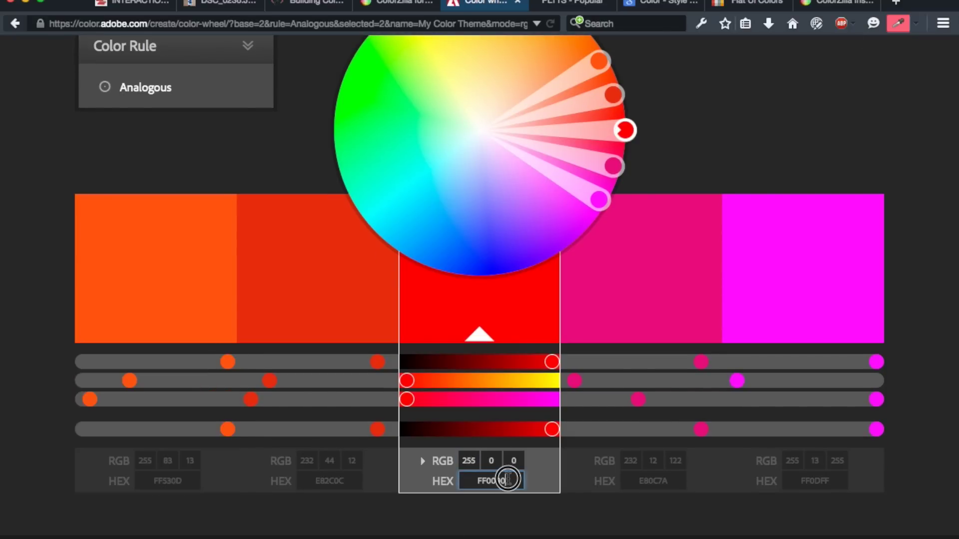
left_click_drag(507, 480, 465, 481)
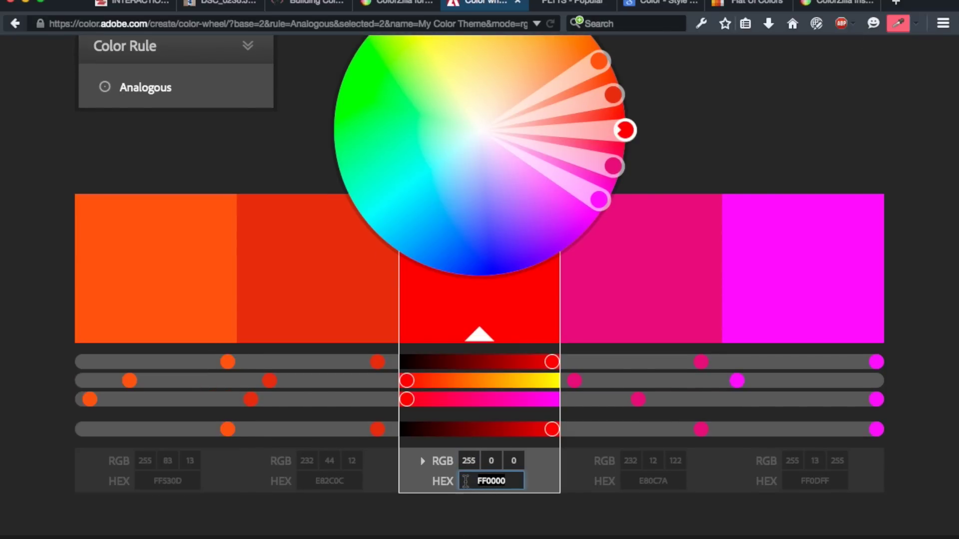
type("ice")
key("BackSpace")
key("BackSpace")
key("BackSpace")
type("1ce")
key("Return")
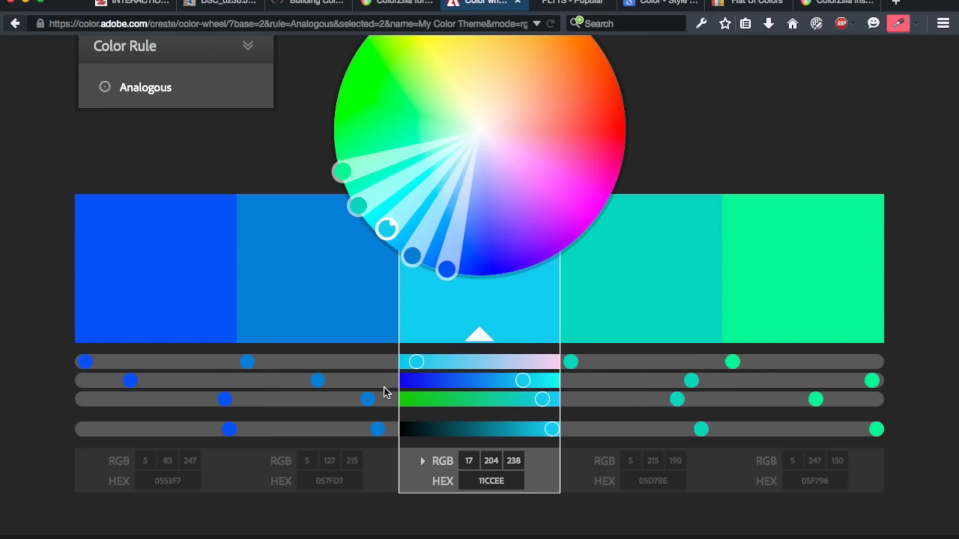
scroll(478, 406, "up", 3)
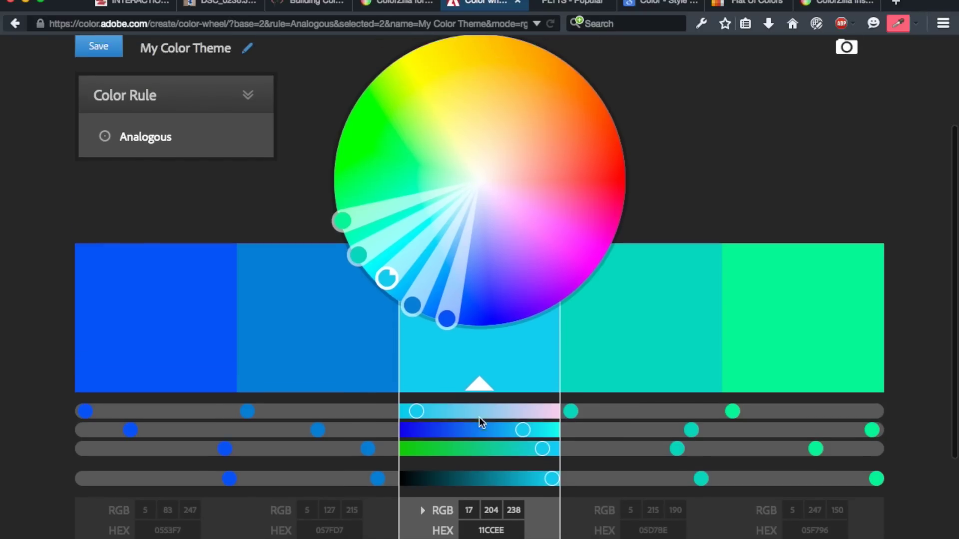
Step: Switch the colour rule through Monochromatic and Triad, settling on Complementary
left_click(233, 120)
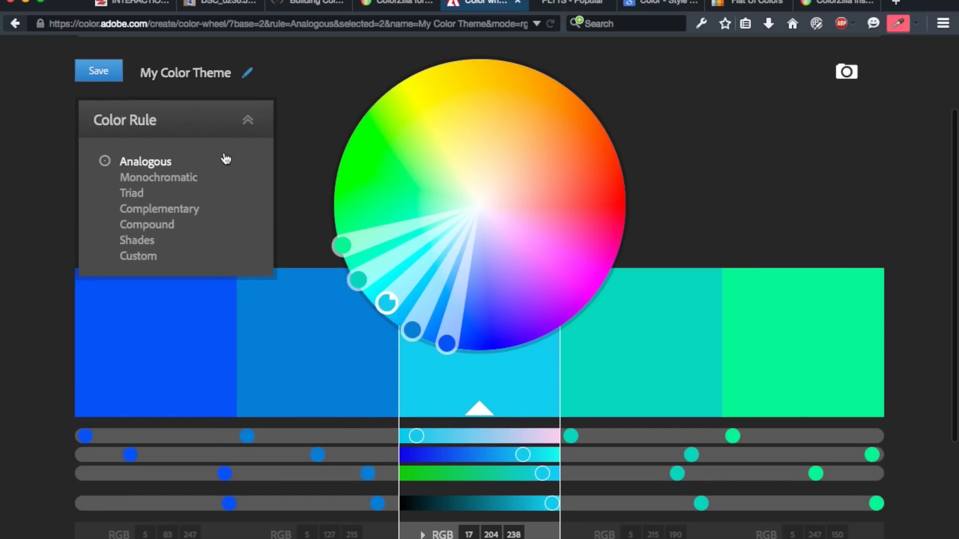
left_click(184, 180)
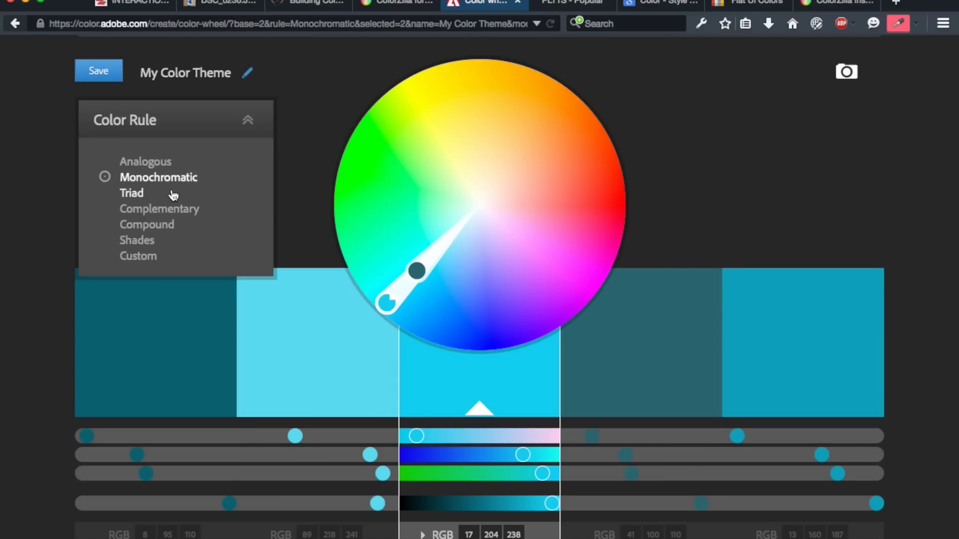
left_click(173, 195)
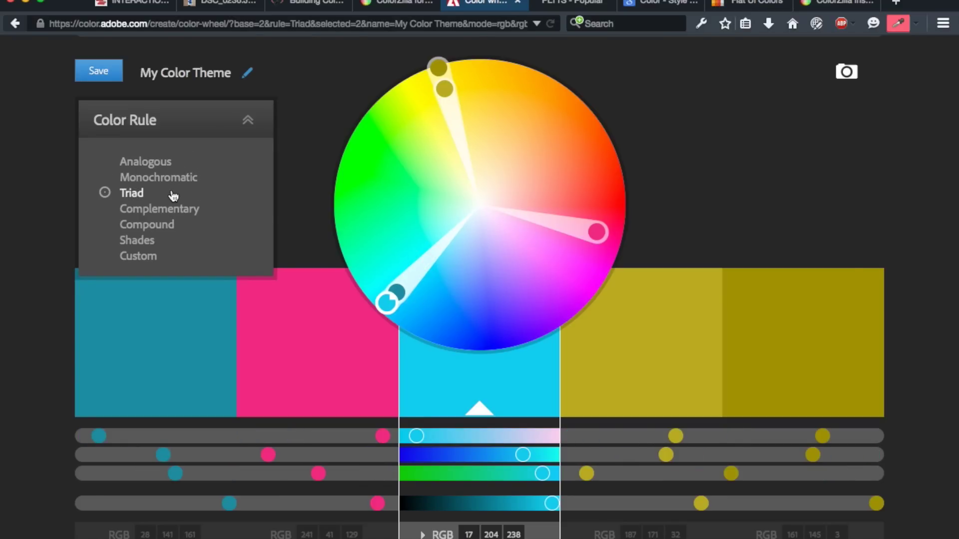
left_click(170, 211)
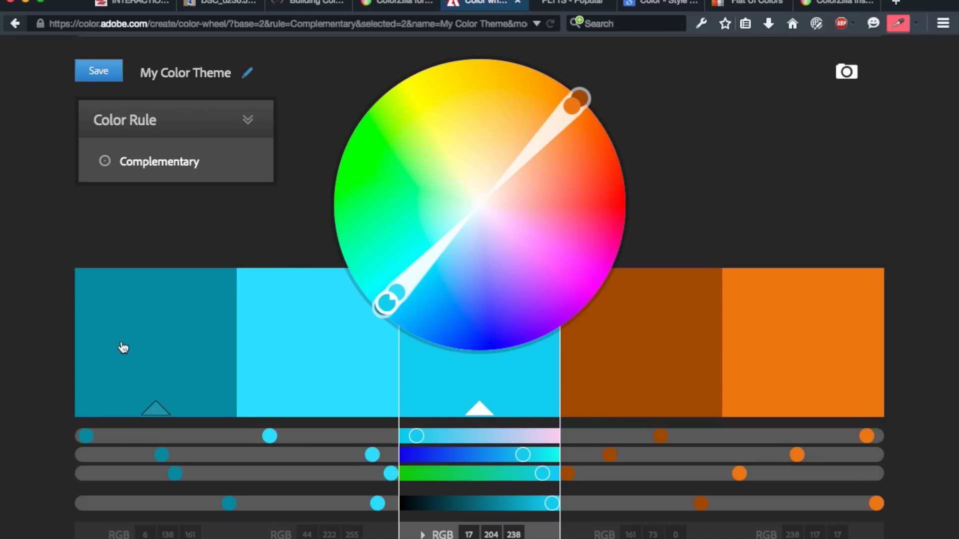
Step: Show the dark teal swatch's hex value 068AA1, then go to Explore
scroll(123, 348, "down", 2)
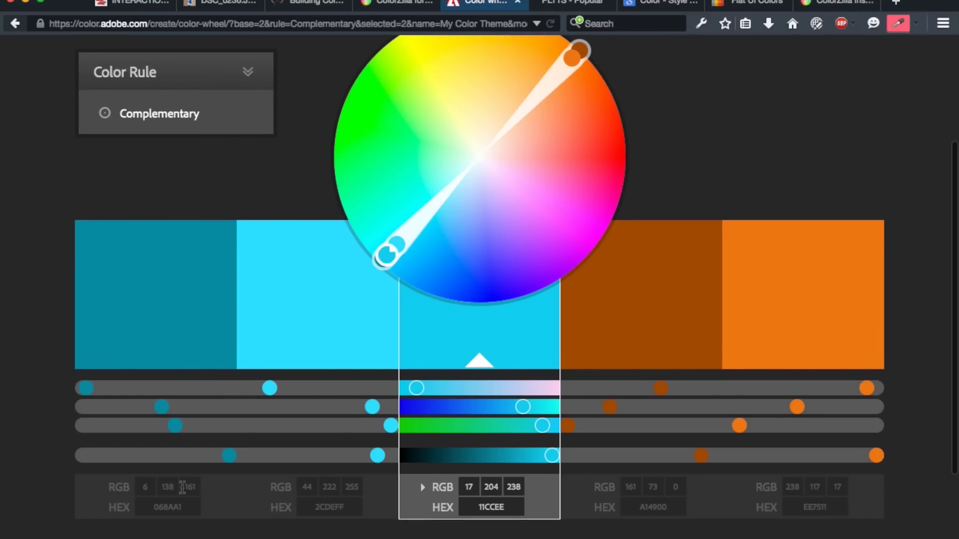
left_click(192, 510)
left_click(167, 507)
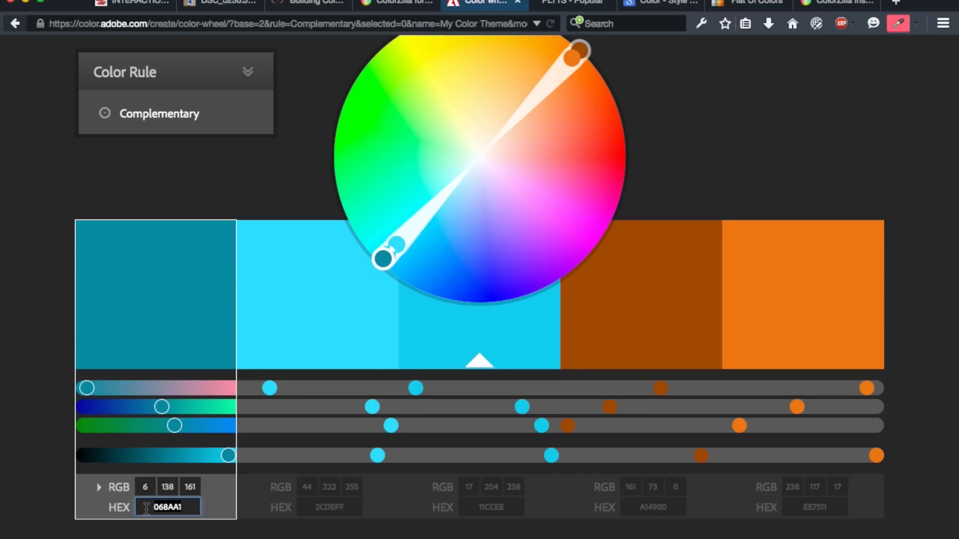
scroll(133, 458, "up", 5)
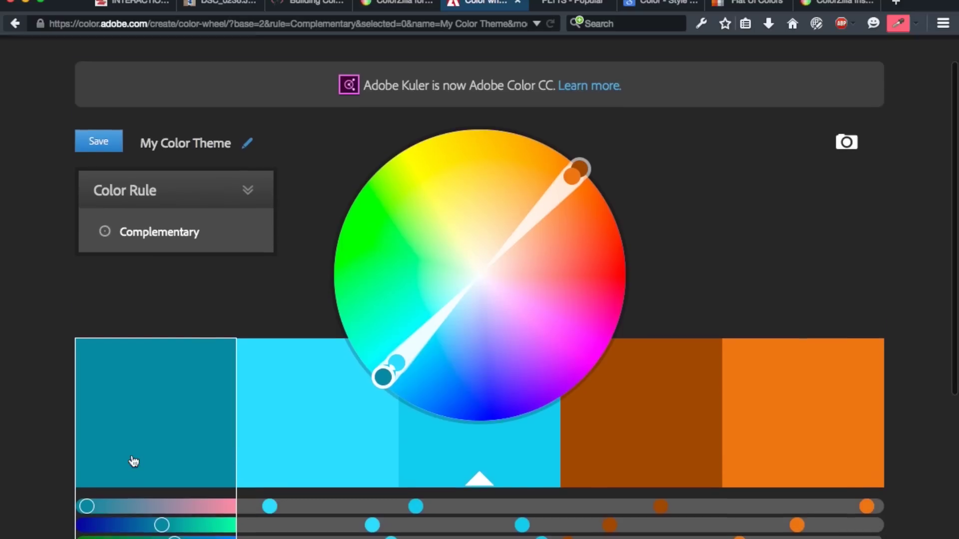
scroll(133, 461, "up", 2)
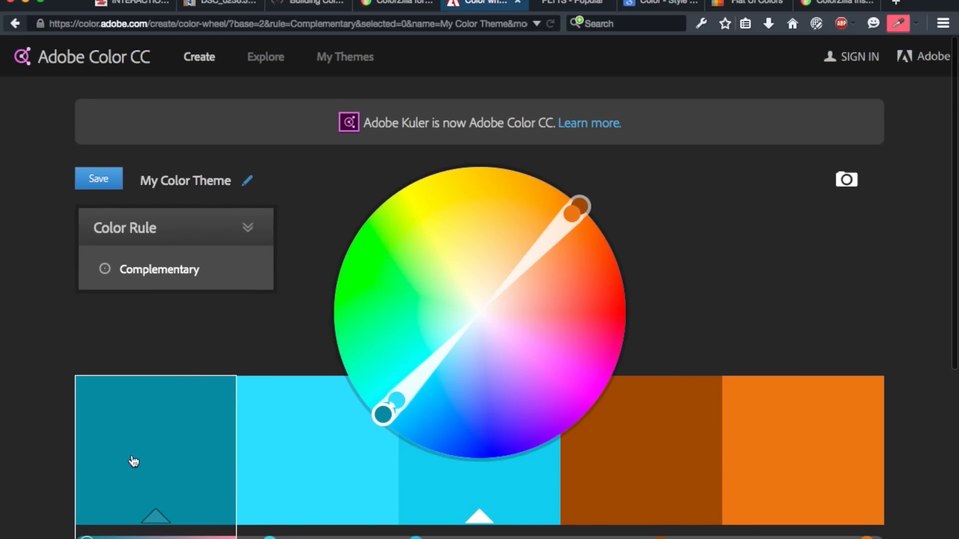
left_click(277, 63)
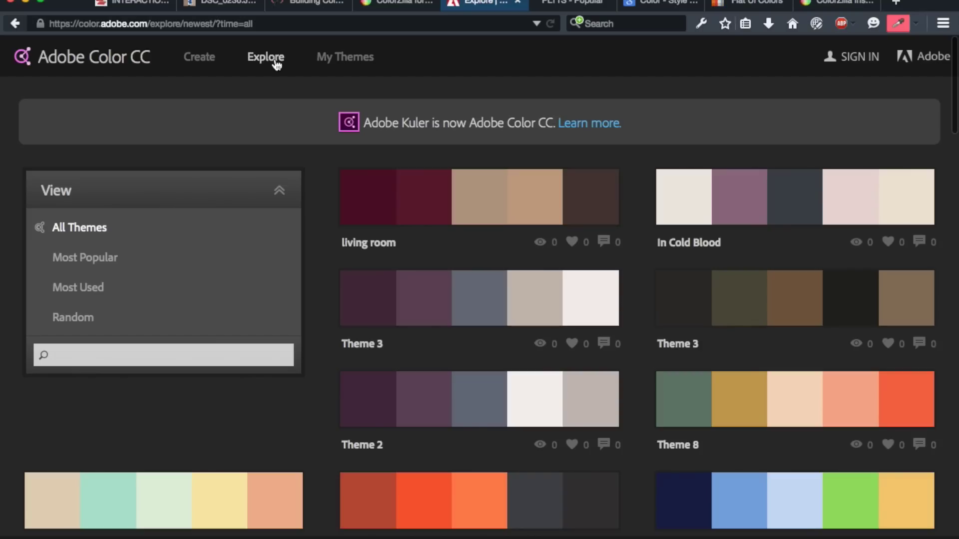
Step: Scroll the Explore themes and open Theme 4 for editing as 'Copy of Theme 4'
mouse_move(420, 244)
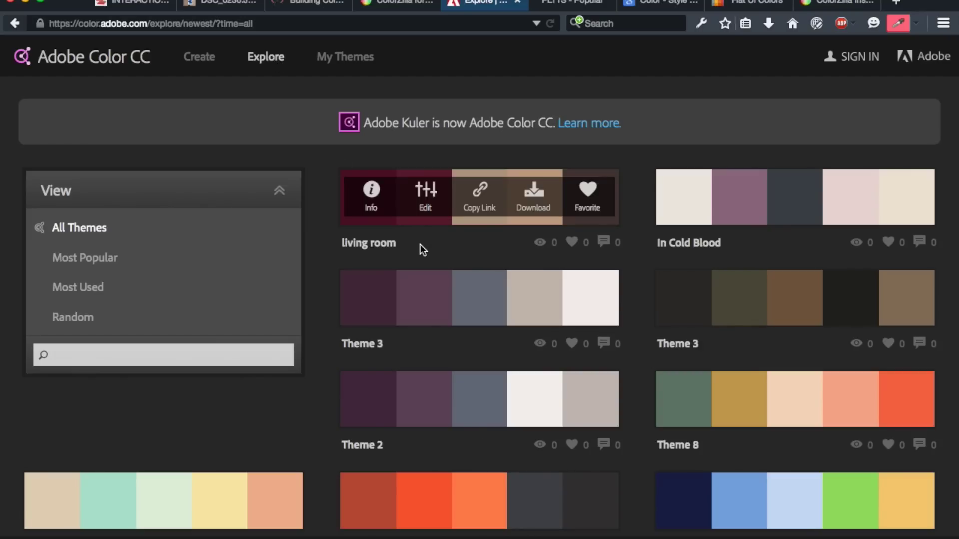
scroll(421, 244, "down", 3)
scroll(420, 244, "down", 5)
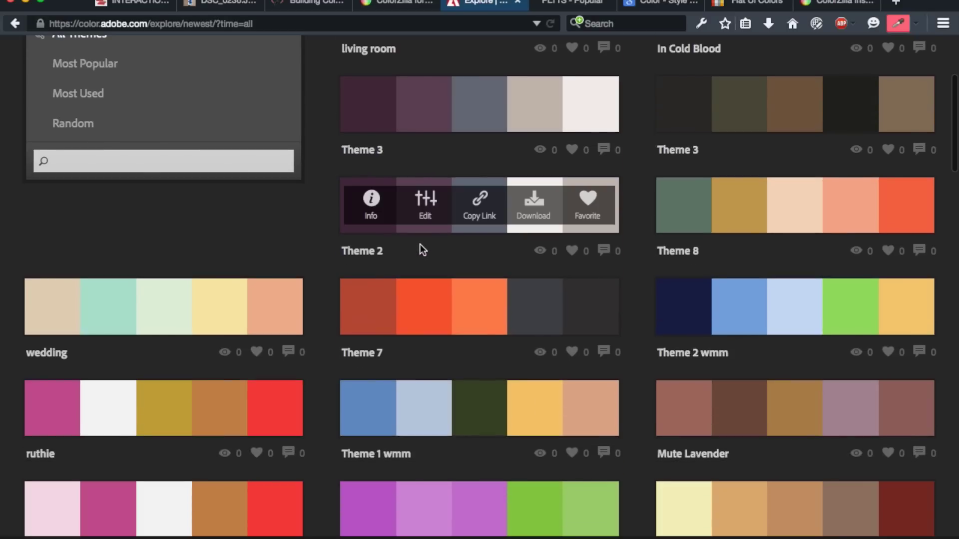
mouse_move(436, 295)
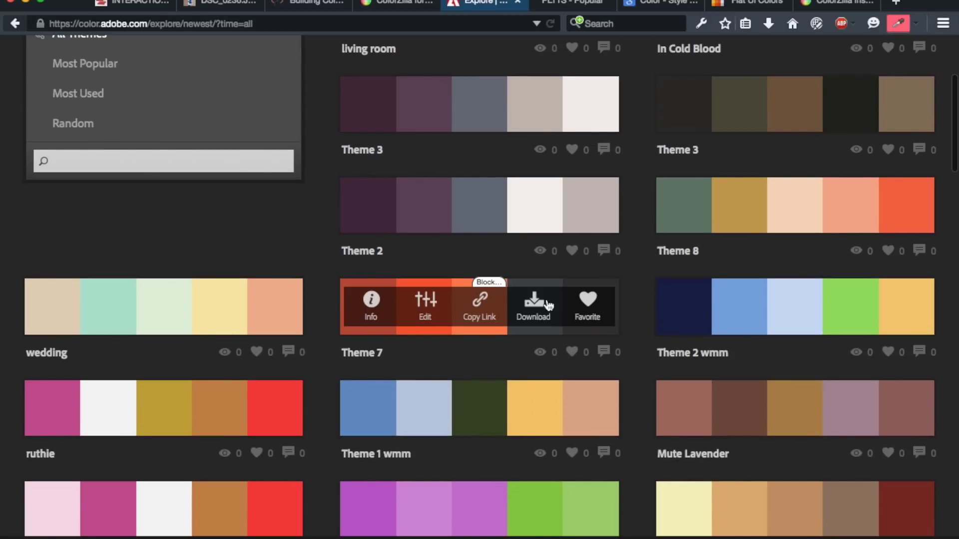
scroll(548, 306, "down", 6)
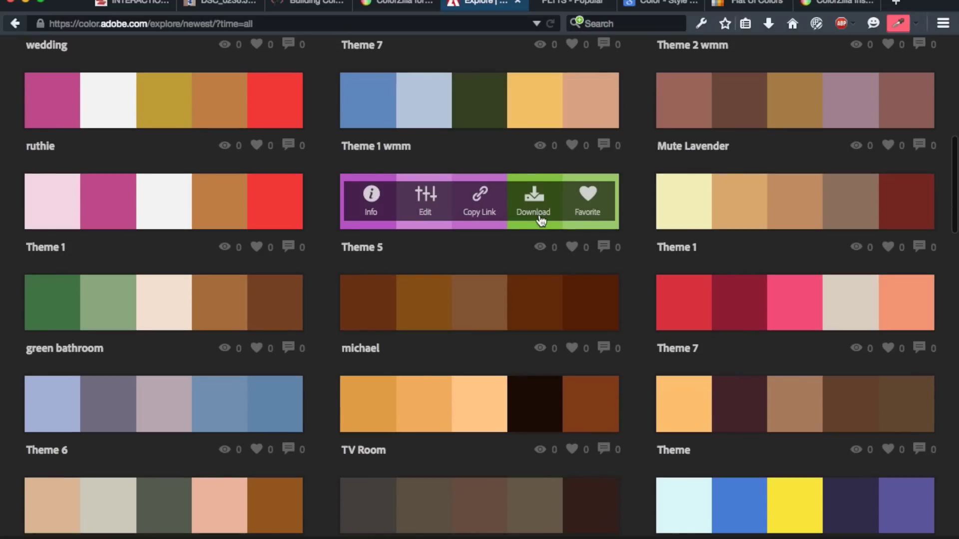
scroll(541, 219, "down", 2)
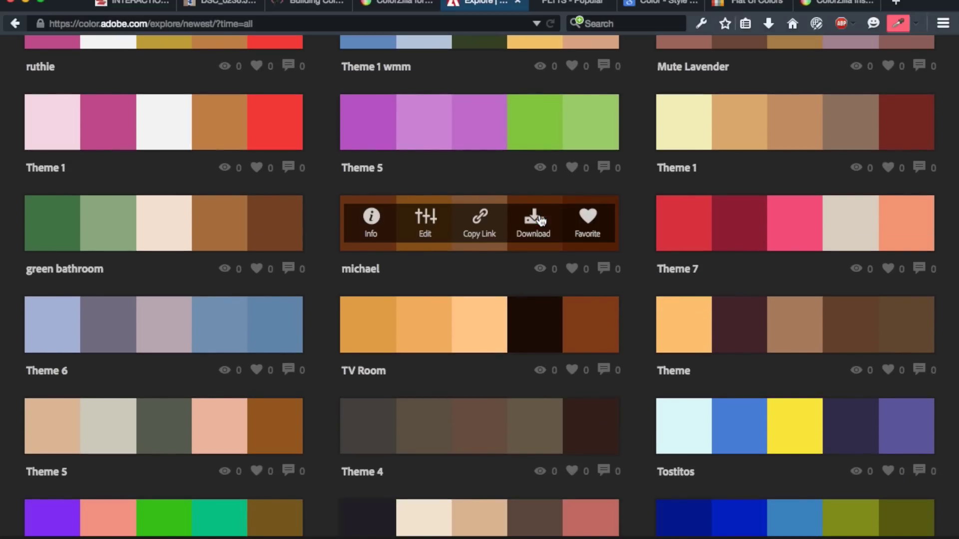
scroll(624, 346, "down", 2)
scroll(622, 345, "down", 2)
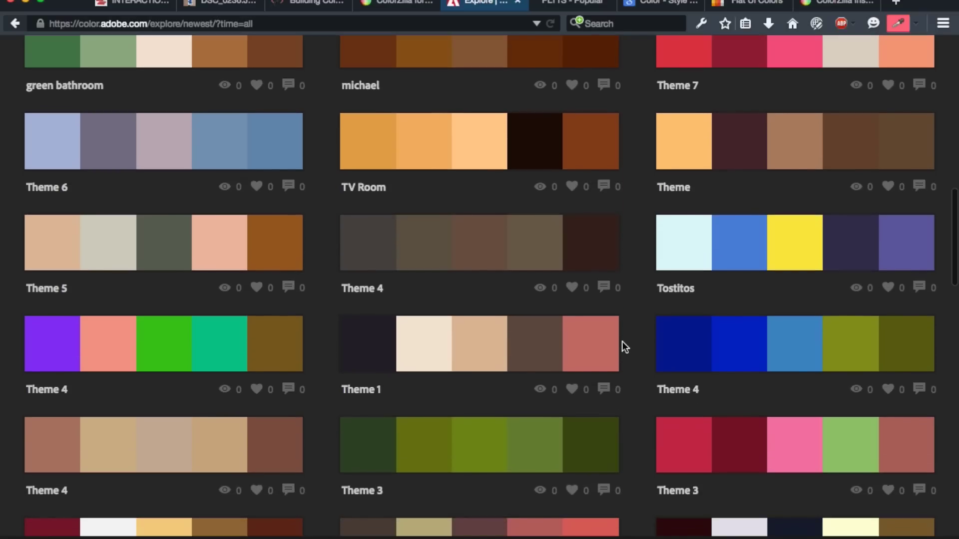
scroll(284, 352, "down", 2)
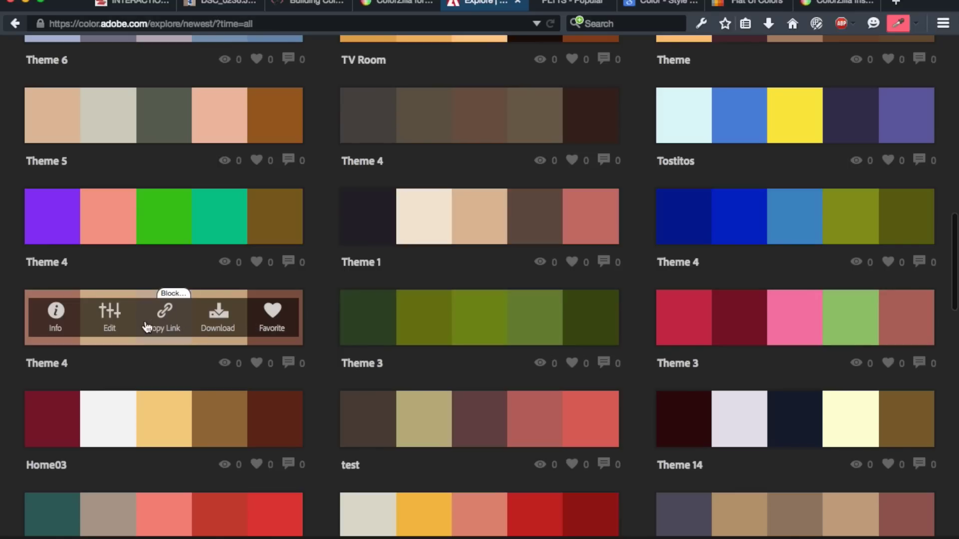
left_click(111, 317)
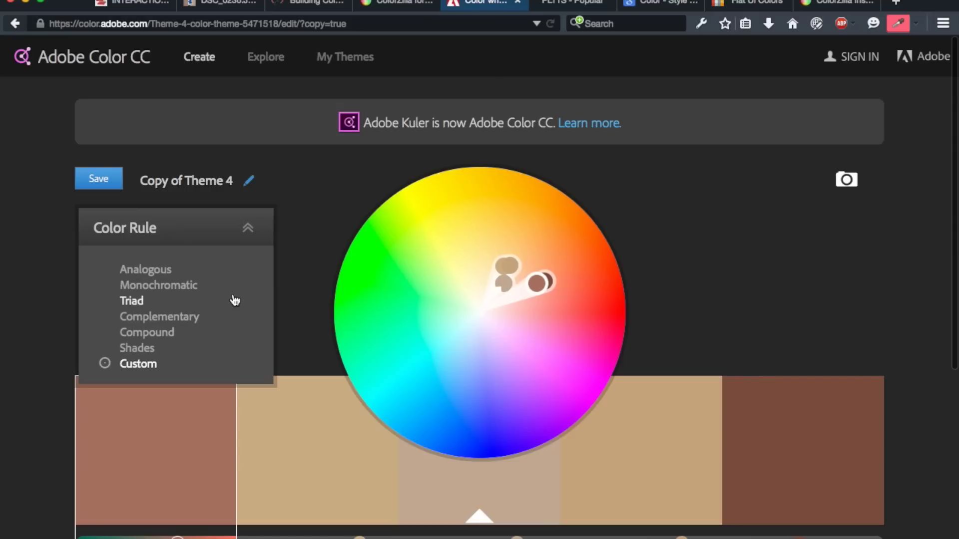
Step: Review the Copy of Theme 4 swatch values, then switch to the PLTTS Popular palettes
scroll(231, 300, "down", 6)
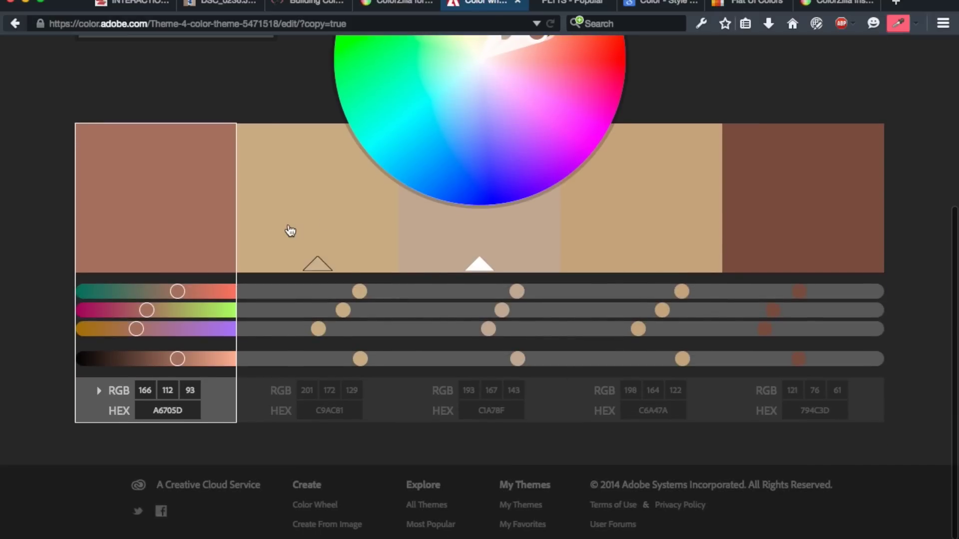
scroll(289, 224, "up", 2)
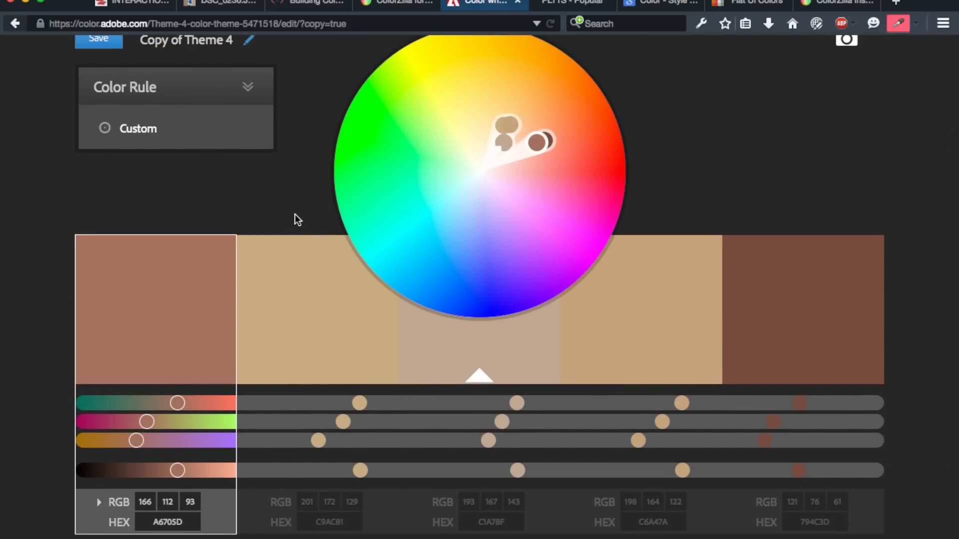
scroll(331, 145, "up", 3)
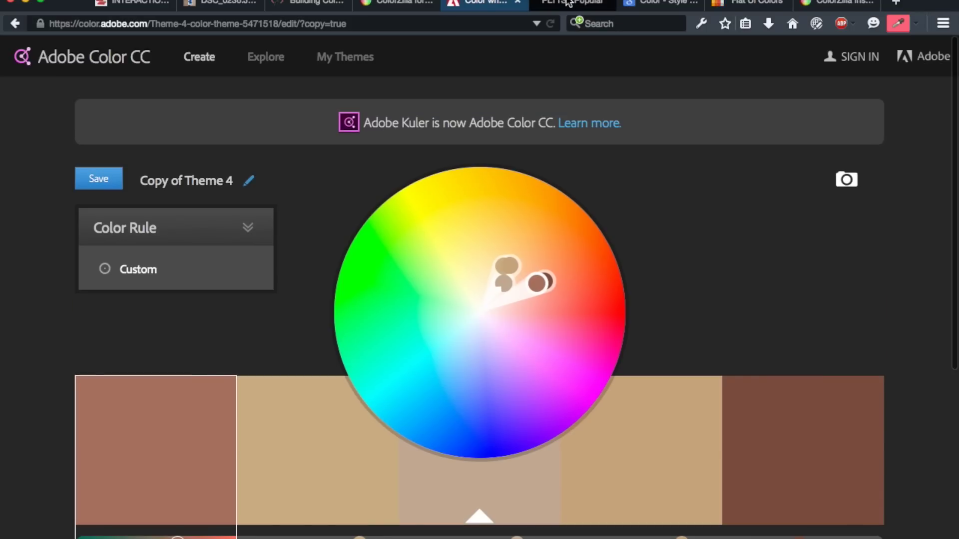
left_click(569, 2)
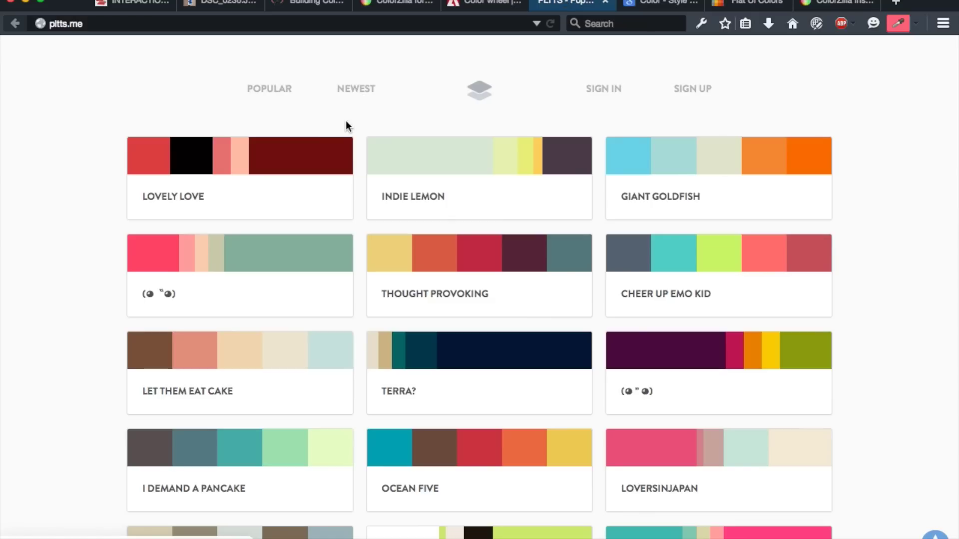
Step: Open the Dream Magnet palette on pltts.me to view its hex codes, then move to Material Design
scroll(327, 115, "down", 1)
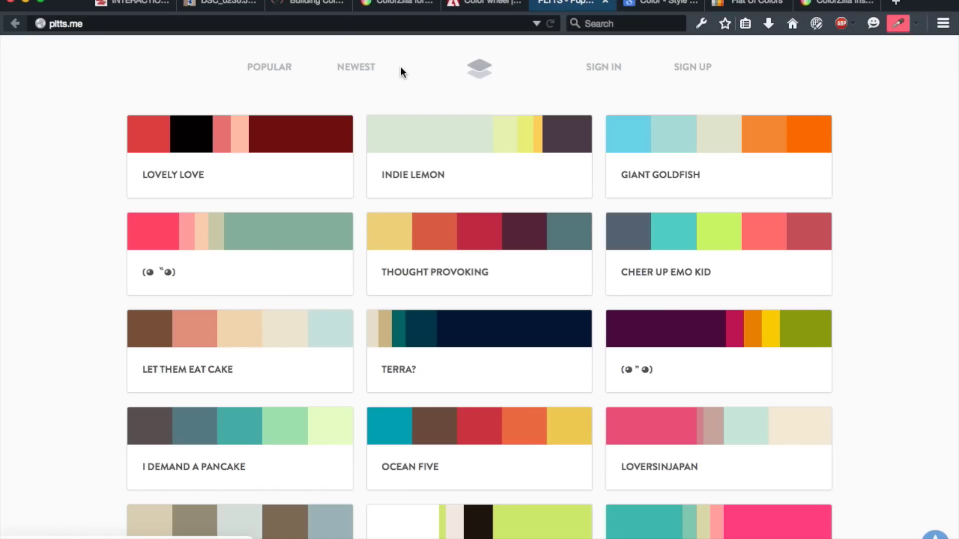
scroll(401, 70, "down", 6)
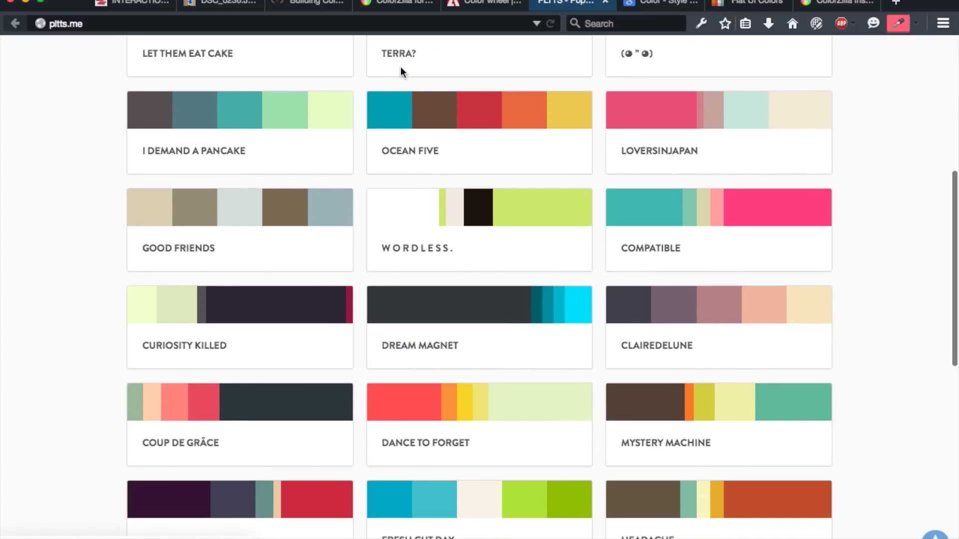
left_click(432, 345)
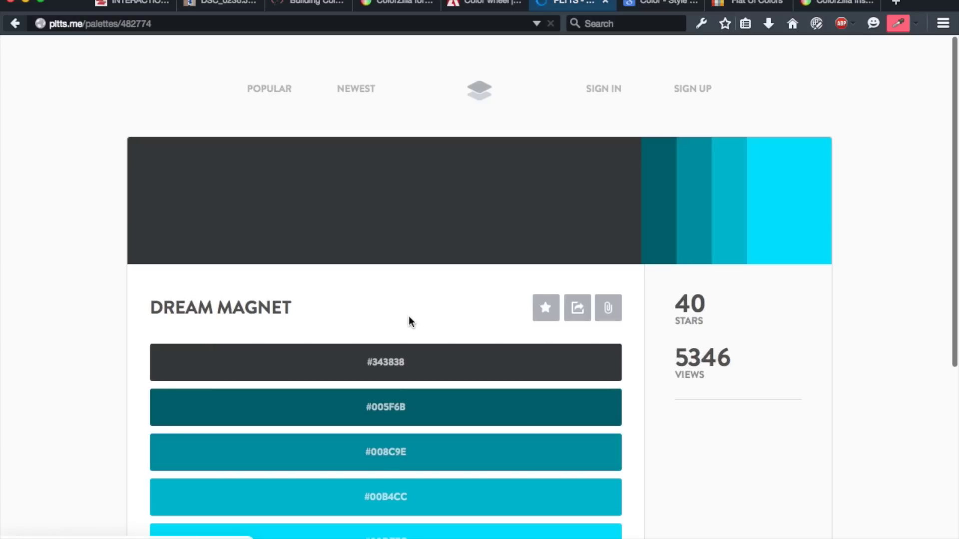
scroll(408, 316, "down", 3)
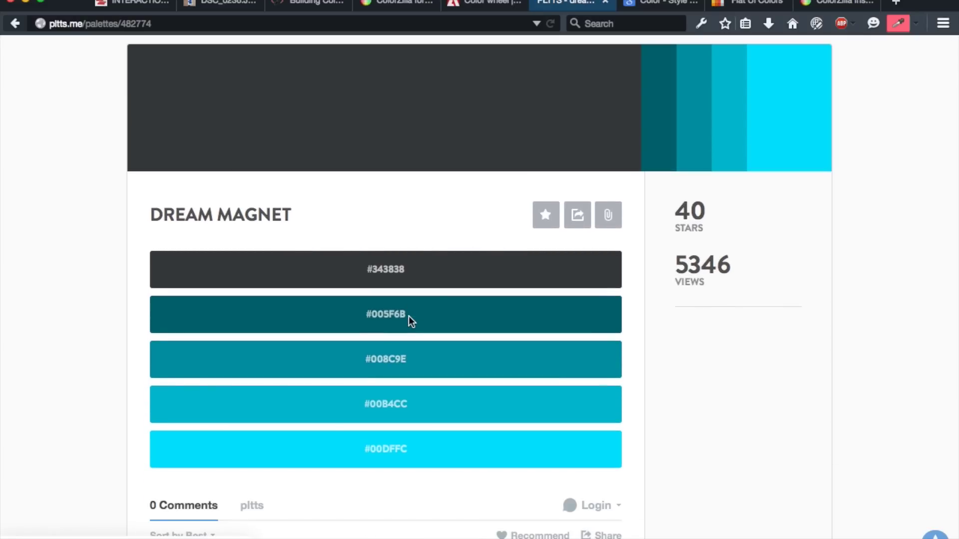
key("ctrl+Tab")
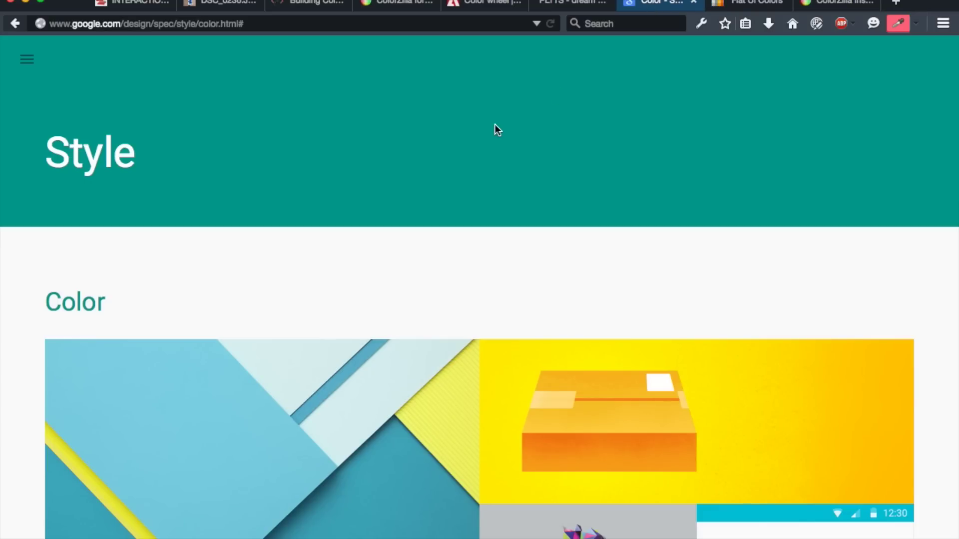
Step: Scroll the Material Design palette down to Yellow, Amber and Orange, then switch to Flat UI Colors
scroll(345, 233, "down", 5)
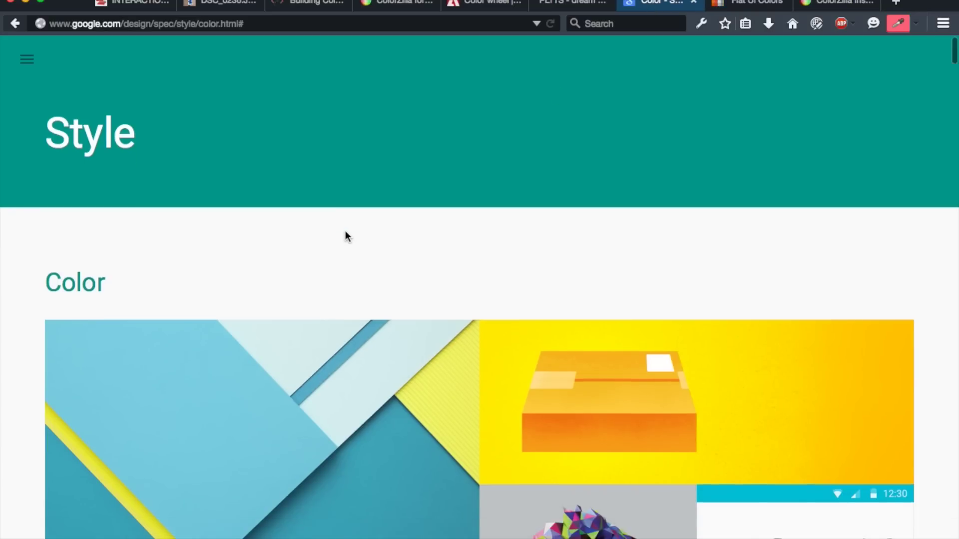
scroll(345, 232, "down", 10)
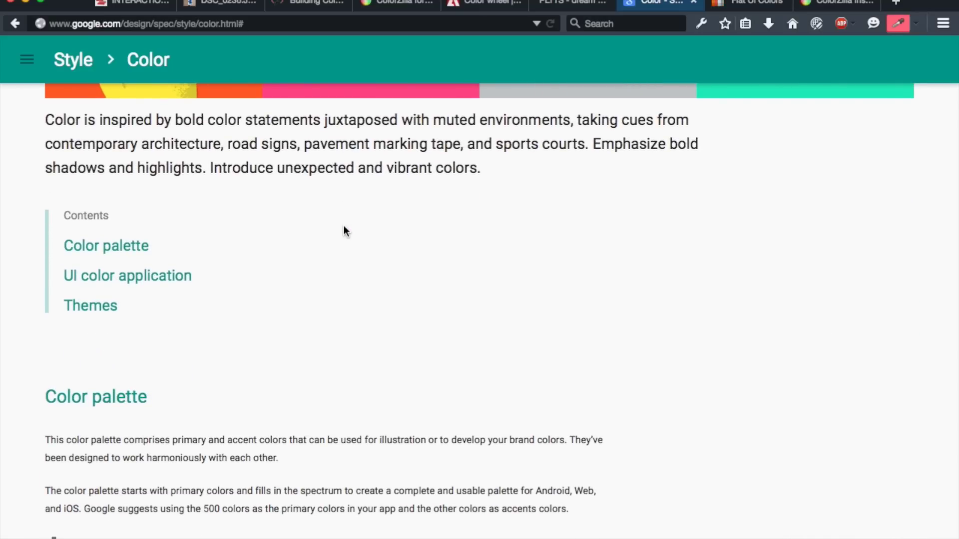
scroll(344, 225, "down", 7)
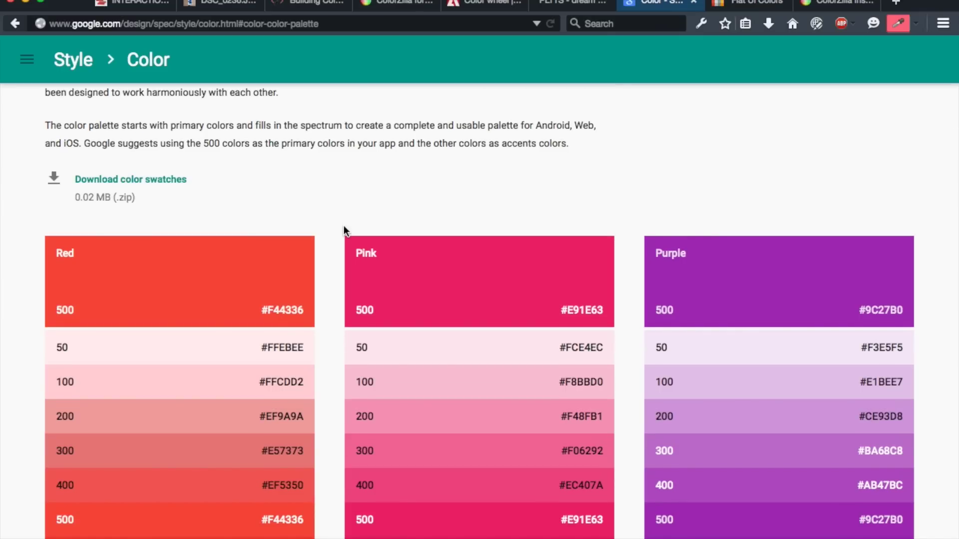
scroll(343, 225, "down", 3)
scroll(344, 225, "down", 20)
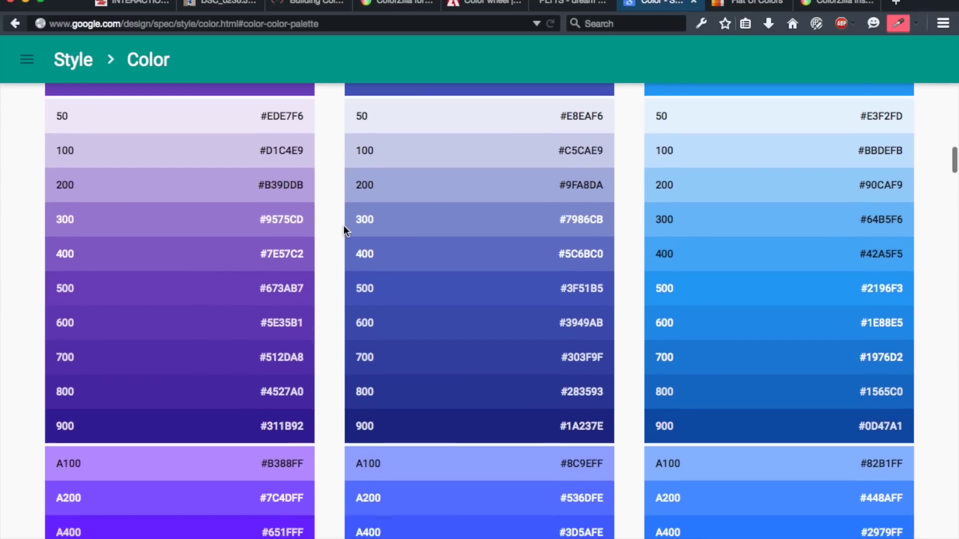
scroll(344, 226, "down", 12)
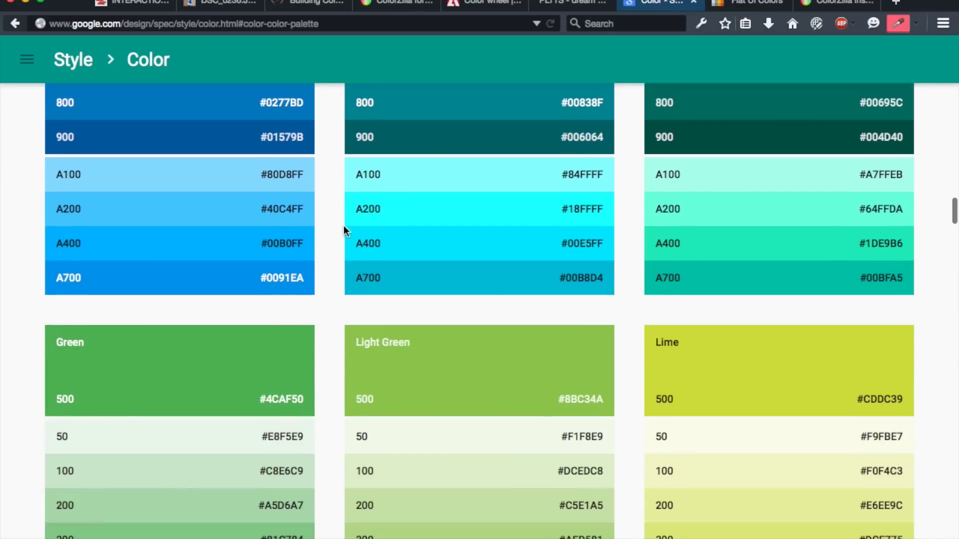
scroll(343, 226, "down", 15)
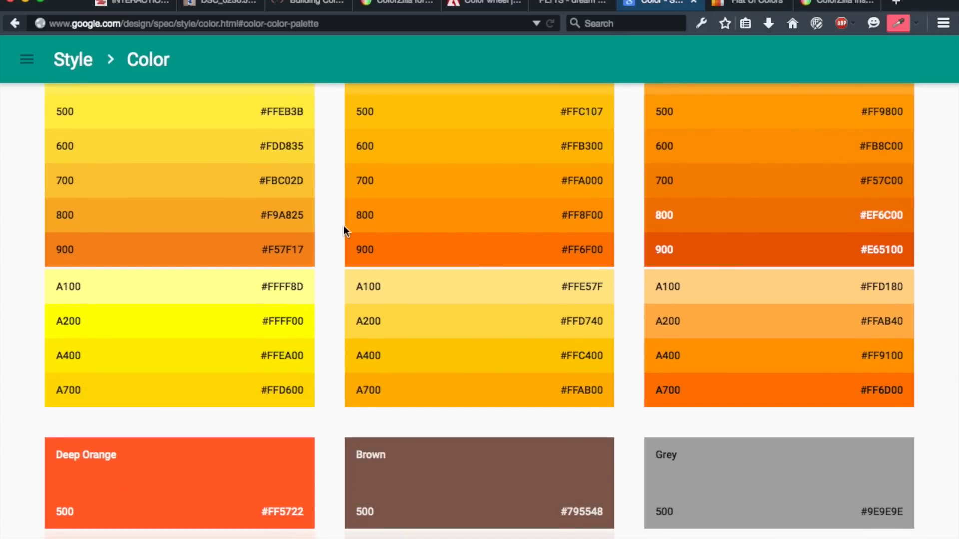
key("ctrl+Tab")
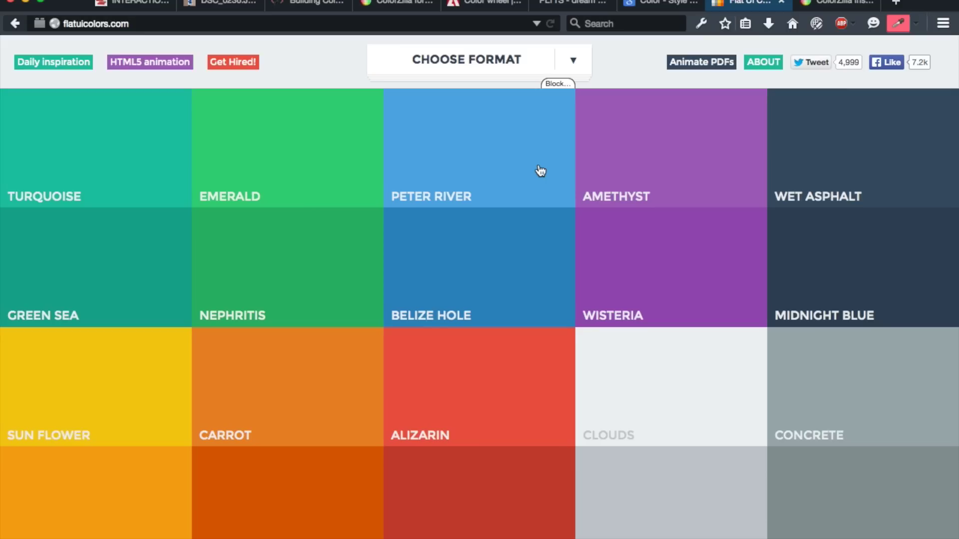
Step: Copy the Belize Hole colour value and switch back to the CSS file in the editor
left_click(521, 215)
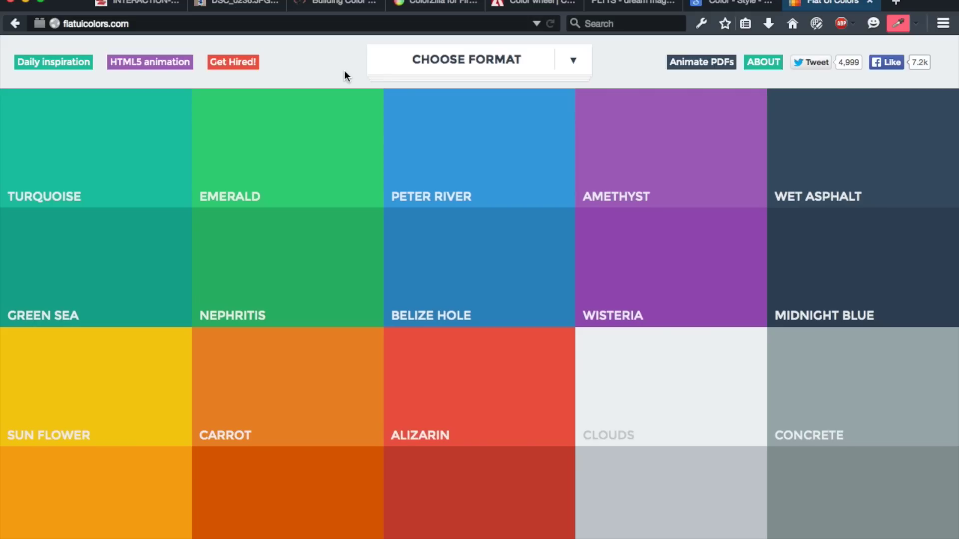
key("ctrl+Right")
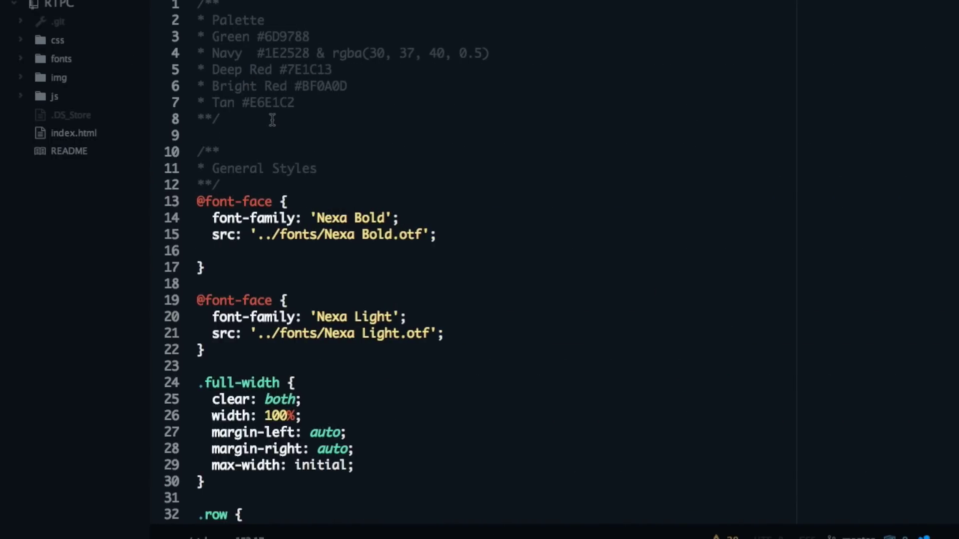
left_click(197, 6, "shift")
left_click(209, 9)
left_click(211, 20)
left_click(217, 36)
left_click_drag(256, 36, 312, 39)
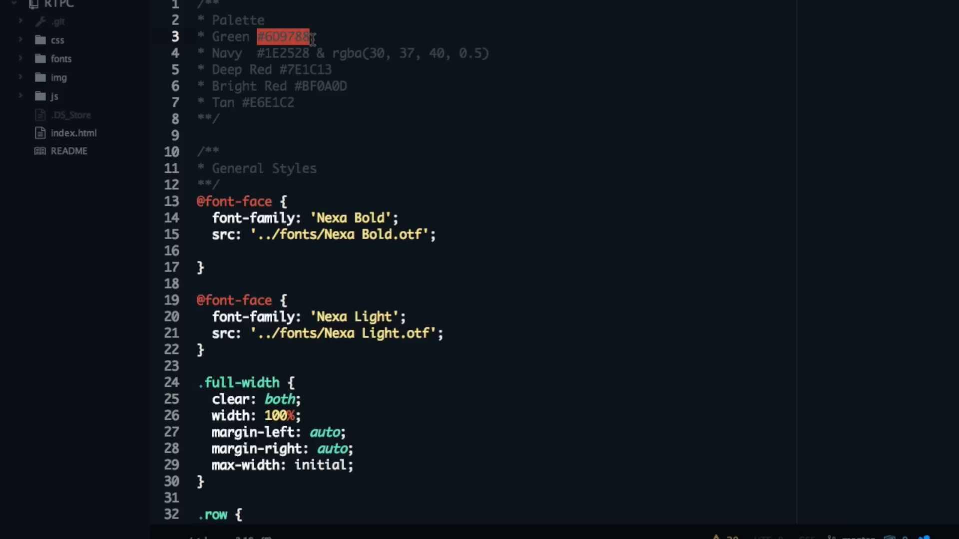
left_click_drag(258, 53, 366, 55)
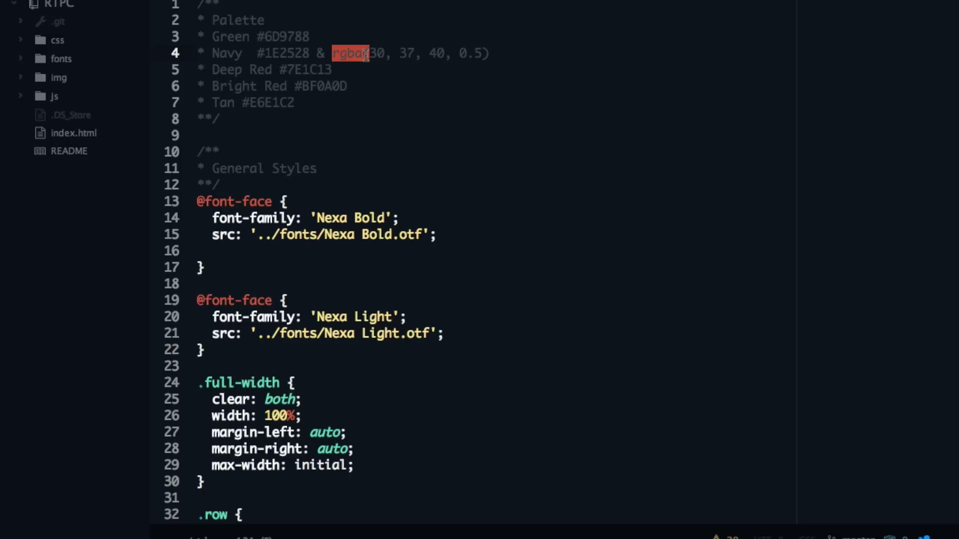
left_click(340, 70)
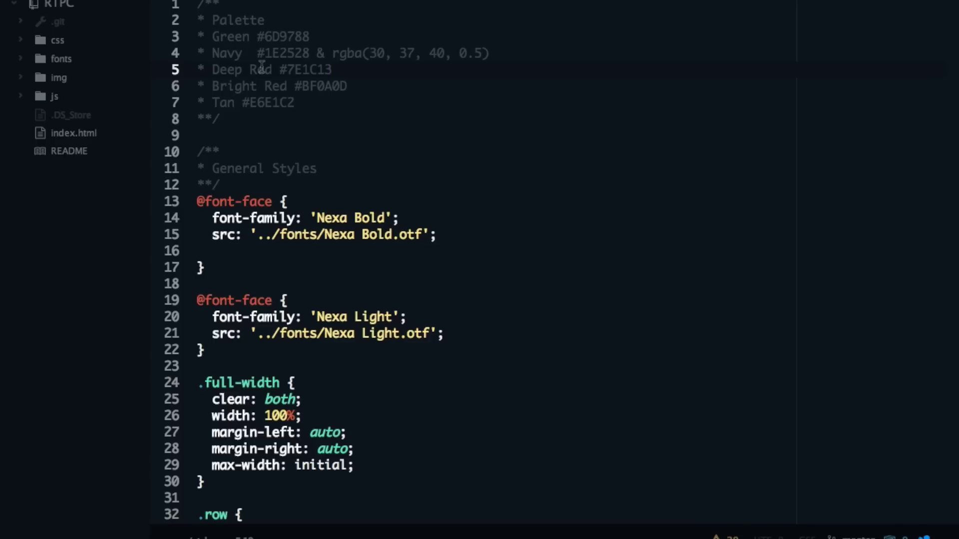
scroll(232, 344, "down", 3)
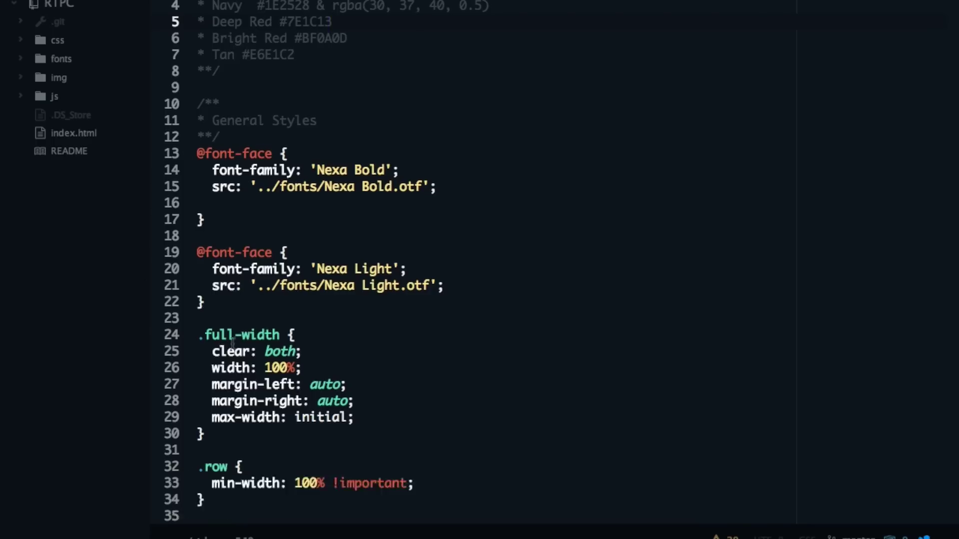
Step: Below .full-width, start a 'p {' rule with a 'color : ;' declaration line
left_click(226, 436)
key("Return")
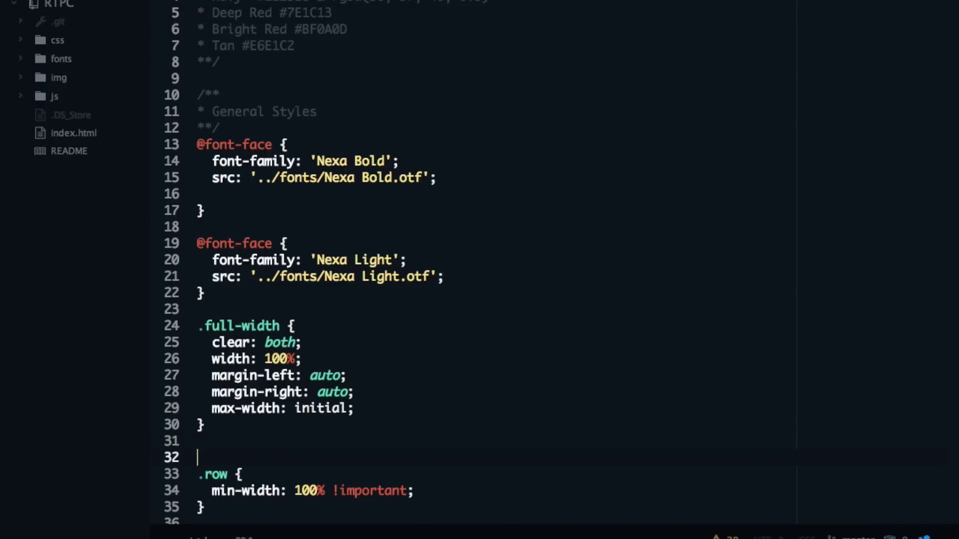
key("Up")
key("Return")
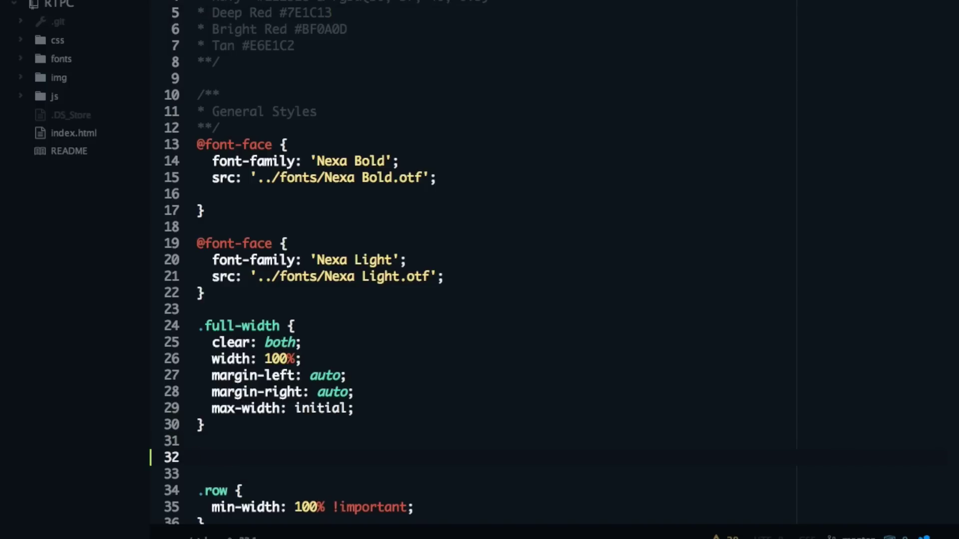
type("p {")
key("Return")
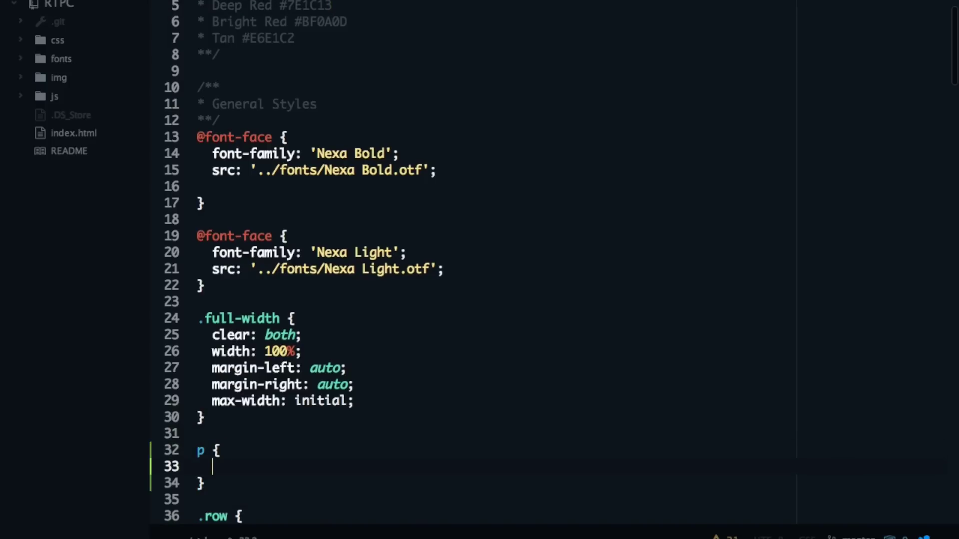
type("color : ;")
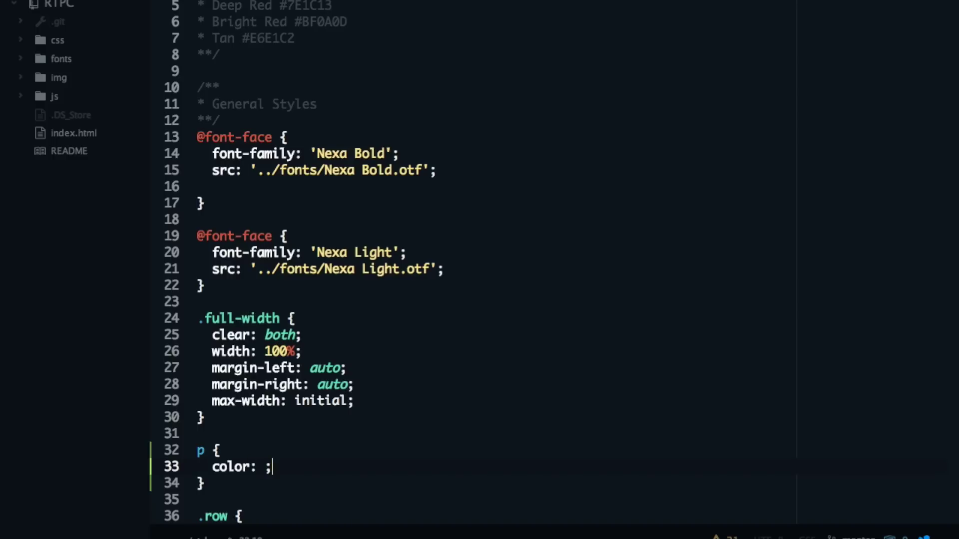
Step: Copy the Green hex 6D9788 from the palette comment and paste it after color:
left_click(265, 467)
key("Up")
key("Up")
key("Up")
key("Up")
key("Up")
key("Up")
key("Up")
key("Up")
key("Up")
key("Up")
key("Up")
key("Up")
key("Up")
key("Up")
key("Up")
key("Up")
key("Up")
key("Up")
key("Up")
key("Up")
key("Home")
key("Right")
key("Right")
key("Right")
key("Right")
key("Right")
key("Right")
key("Right")
key("Right")
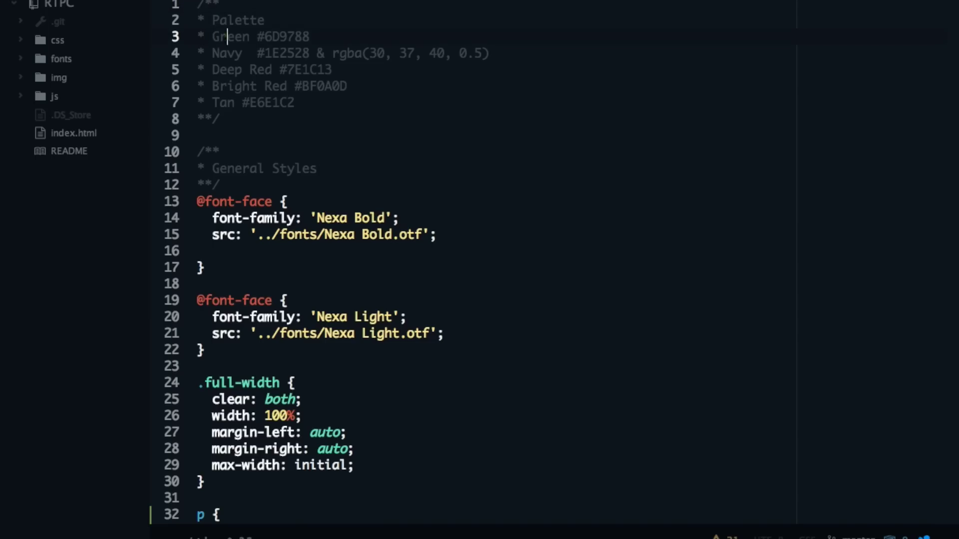
key("Right")
key("shift+End")
key("ctrl+c")
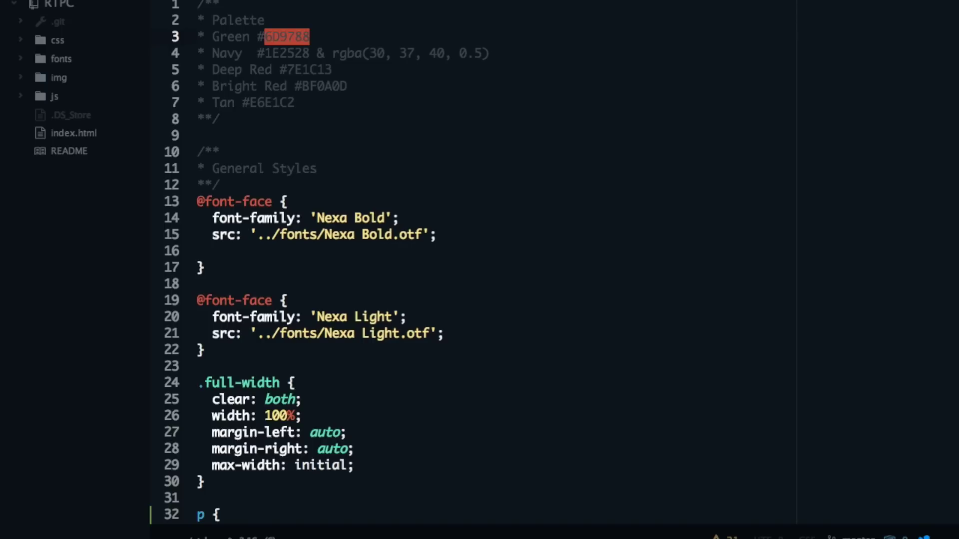
key("Down")
key("Down")
key("Down")
key("Down")
key("Down")
key("Down")
key("Down")
key("Down")
key("Down")
key("Down")
key("Down")
key("Down")
key("Down")
key("Down")
key("Down")
key("Down")
key("Down")
key("Down")
key("Down")
key("Down")
key("End")
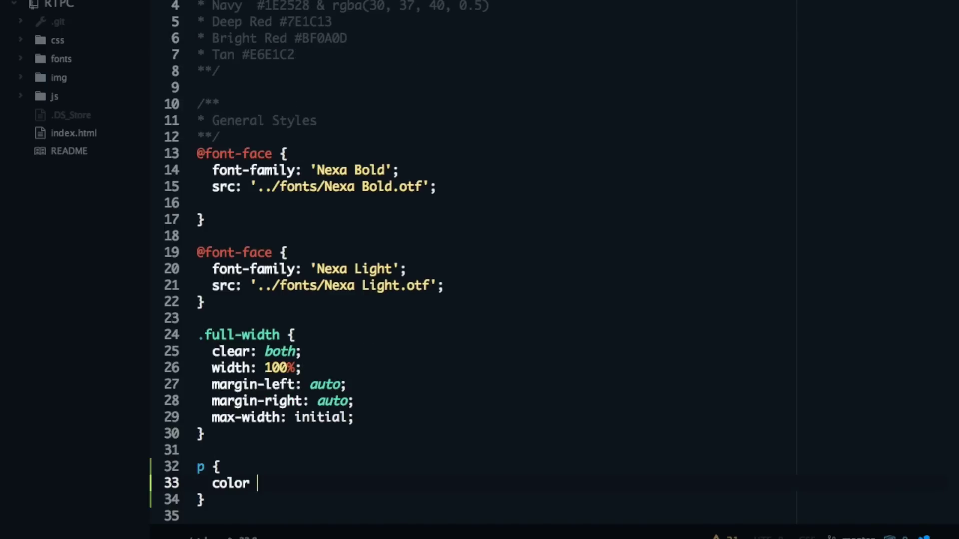
type(":")
key("ctrl+v")
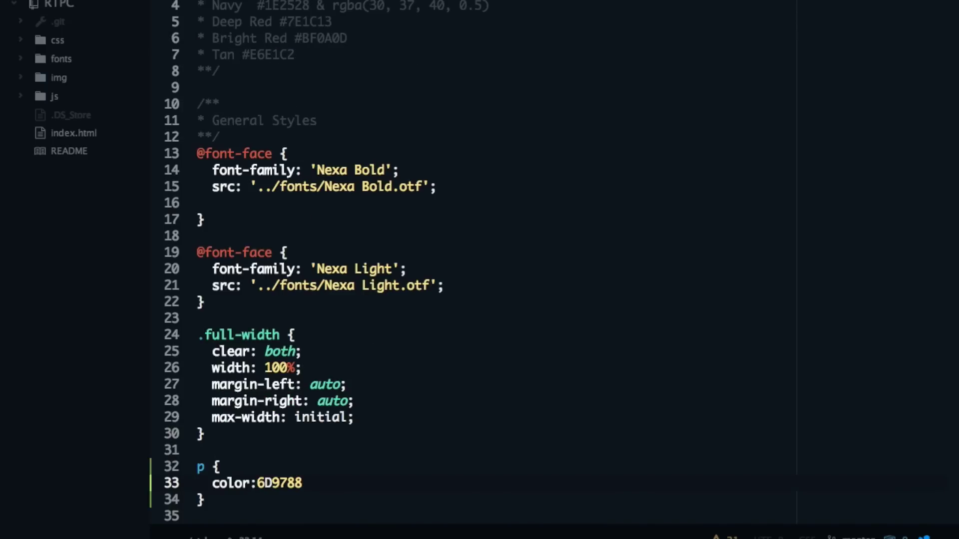
Step: Fix the declaration so it reads 'color: #6D9788;' with the # and semicolon in place
key("Home")
type("#")
key("Right")
key("Left")
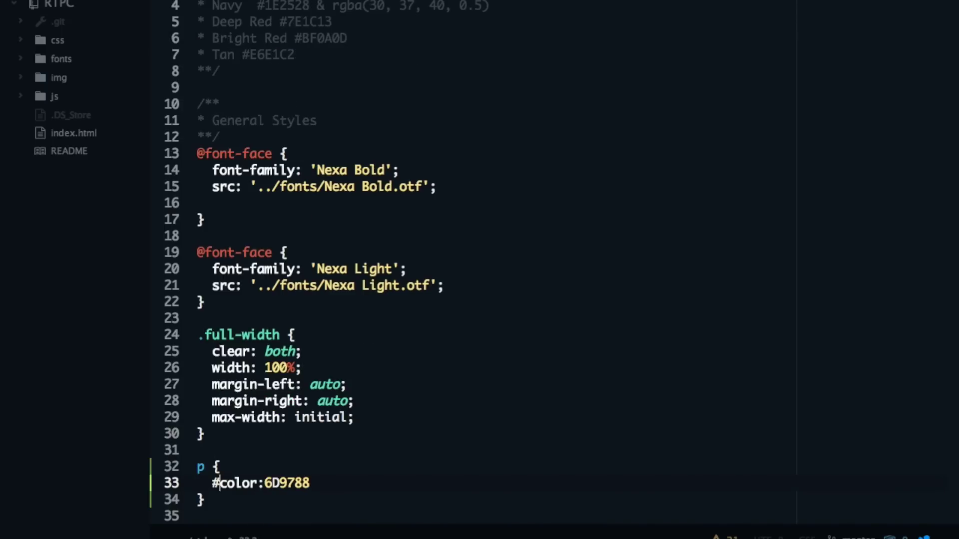
key("BackSpace")
key("Right")
key("Right")
key("Right")
key("Right")
key("Right")
type("#")
key("Left")
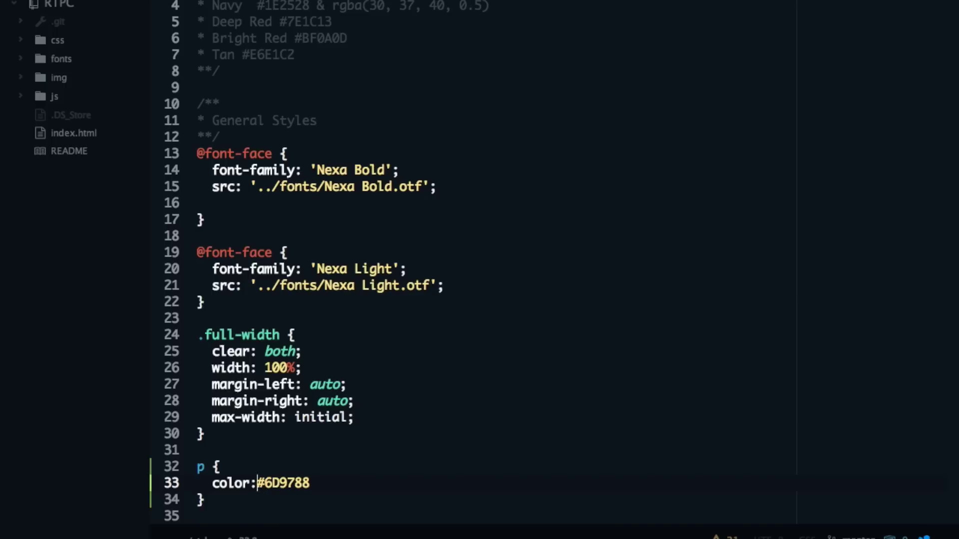
key("End")
type(";")
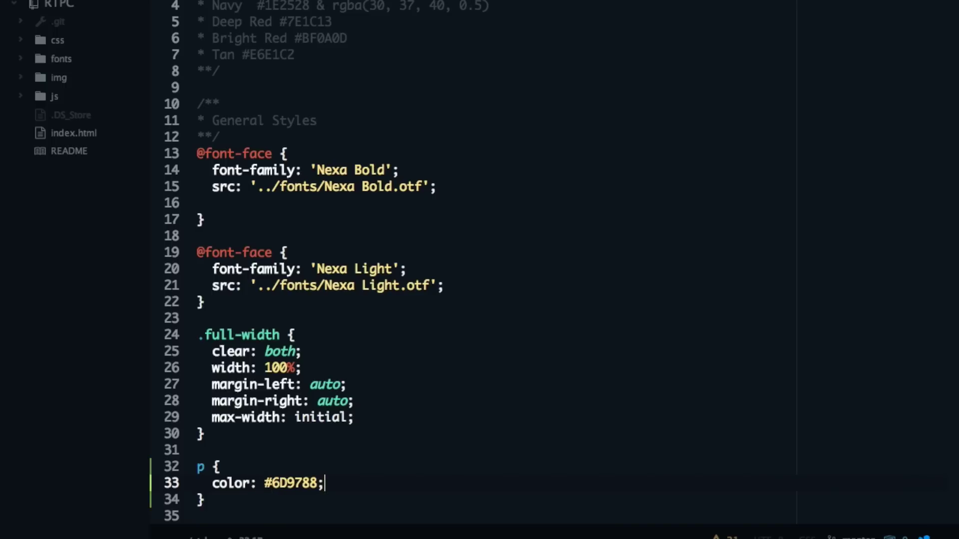
scroll(205, 216, "up", 3)
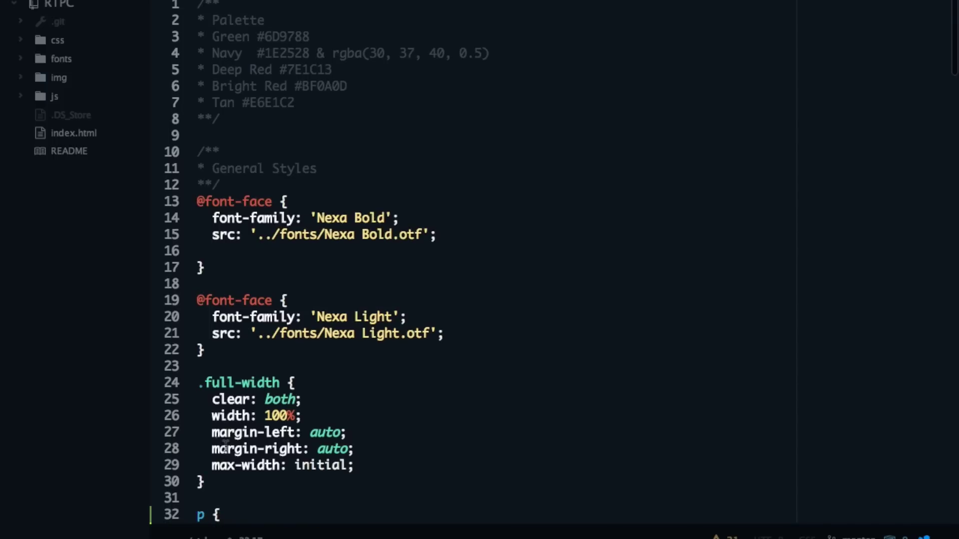
left_click(290, 156)
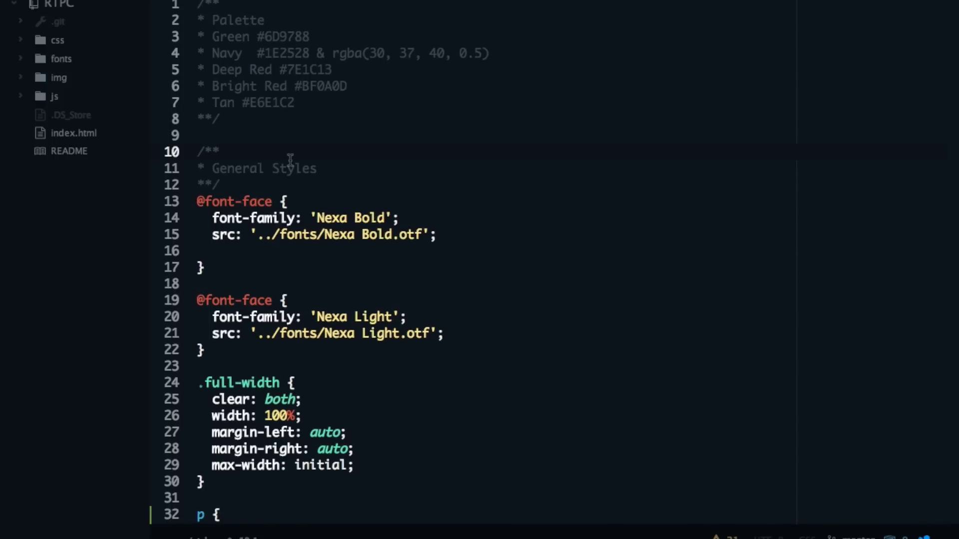